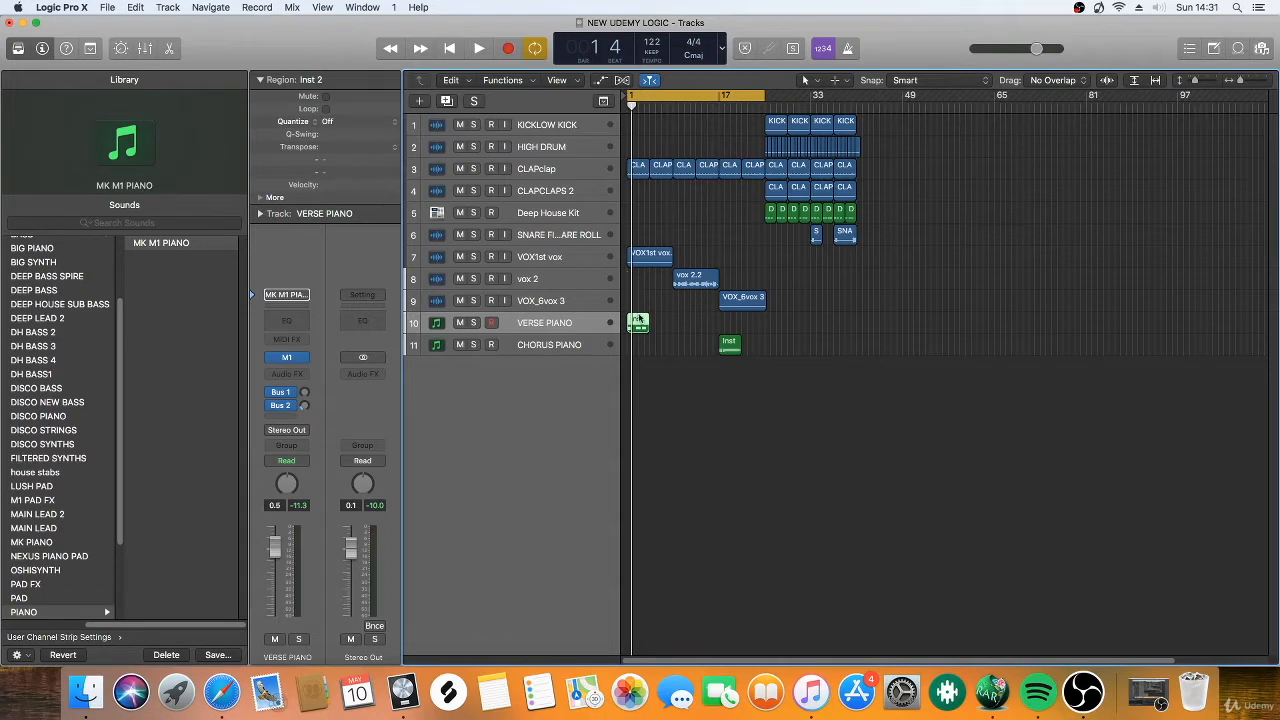
Open the VERSE PIANO region for note editing, check the piano major scales page in Safari, and return to Logic Pro.
{"action": "double_click", "coordinate": [637, 325]}
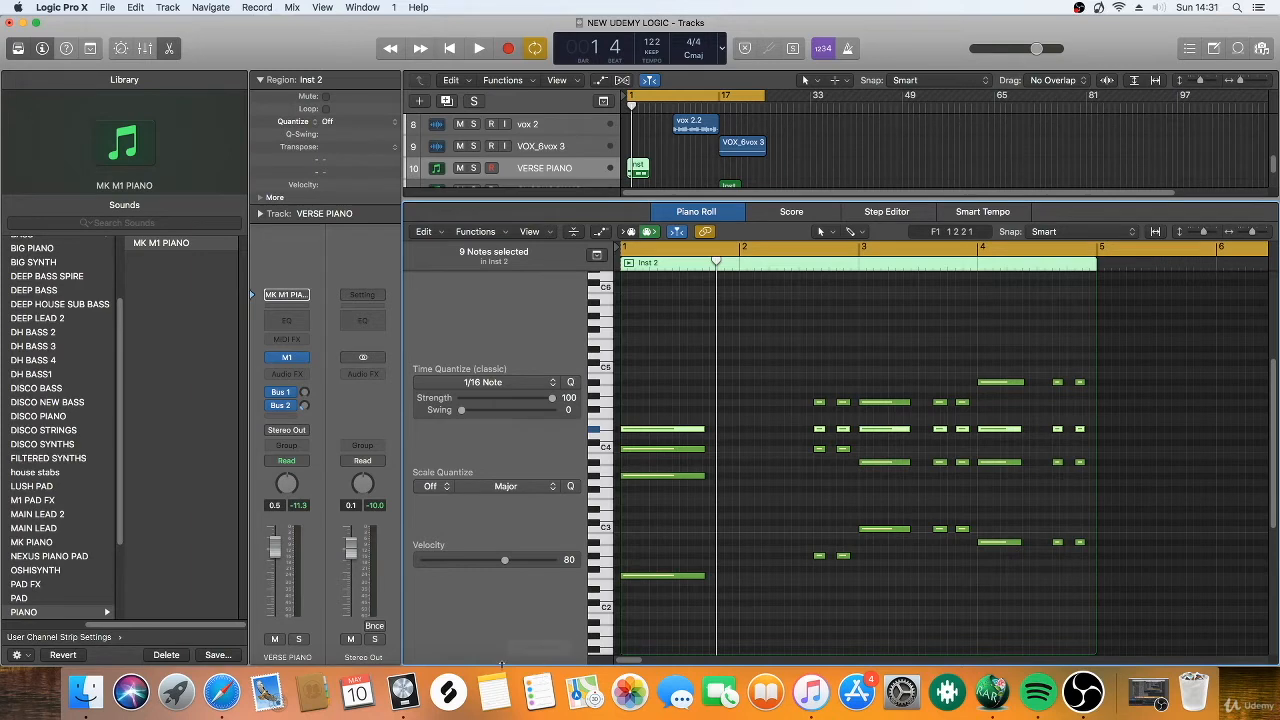
{"action": "left_click", "coordinate": [222, 690]}
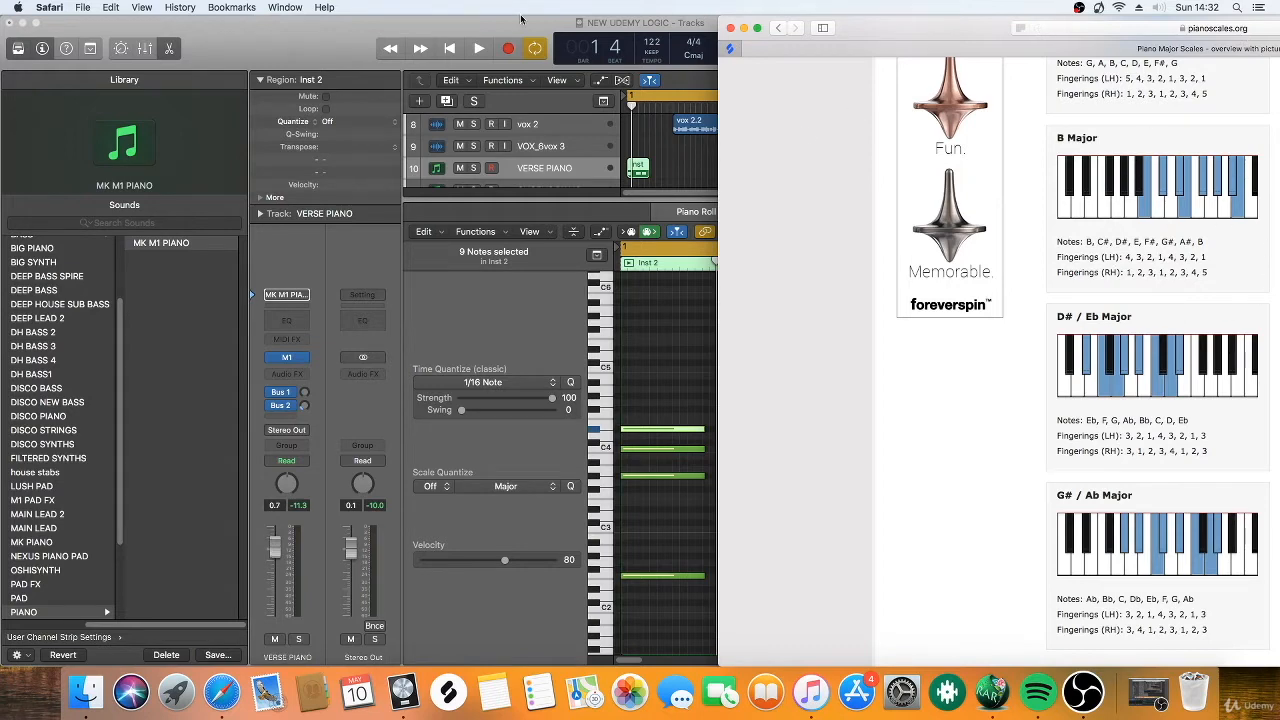
{"action": "left_click", "coordinate": [490, 28]}
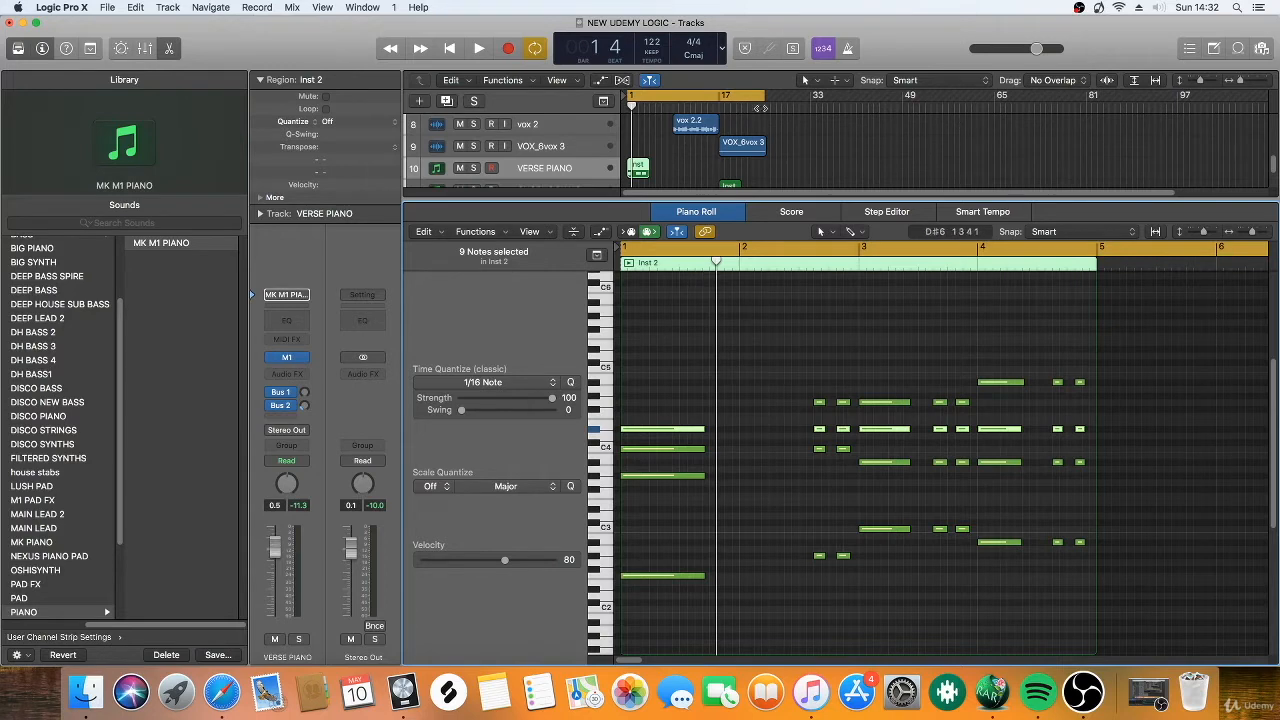
Set the cycle range to bars 1 to 5 around the piano region and play it through.
{"action": "left_click_drag", "start_coordinate": [766, 101], "coordinate": [660, 124]}
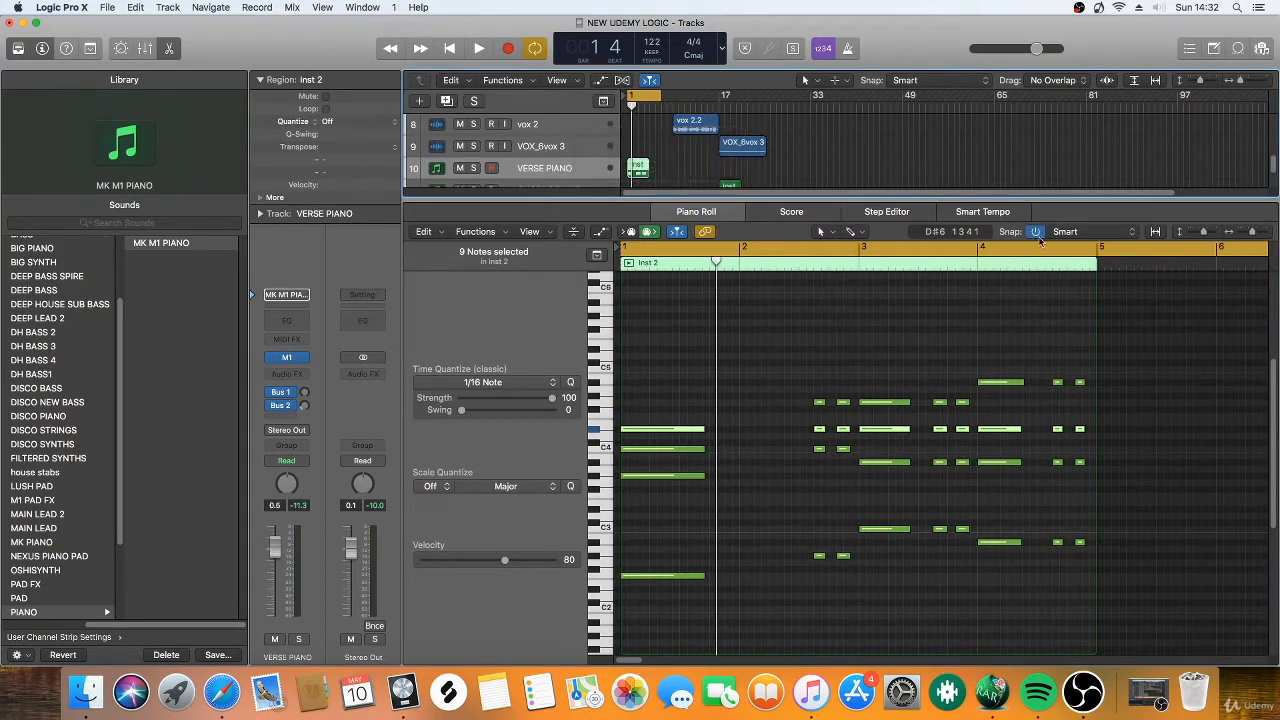
{"action": "left_click", "coordinate": [1047, 246]}
{"action": "left_click_drag", "start_coordinate": [630, 244], "coordinate": [1100, 262]}
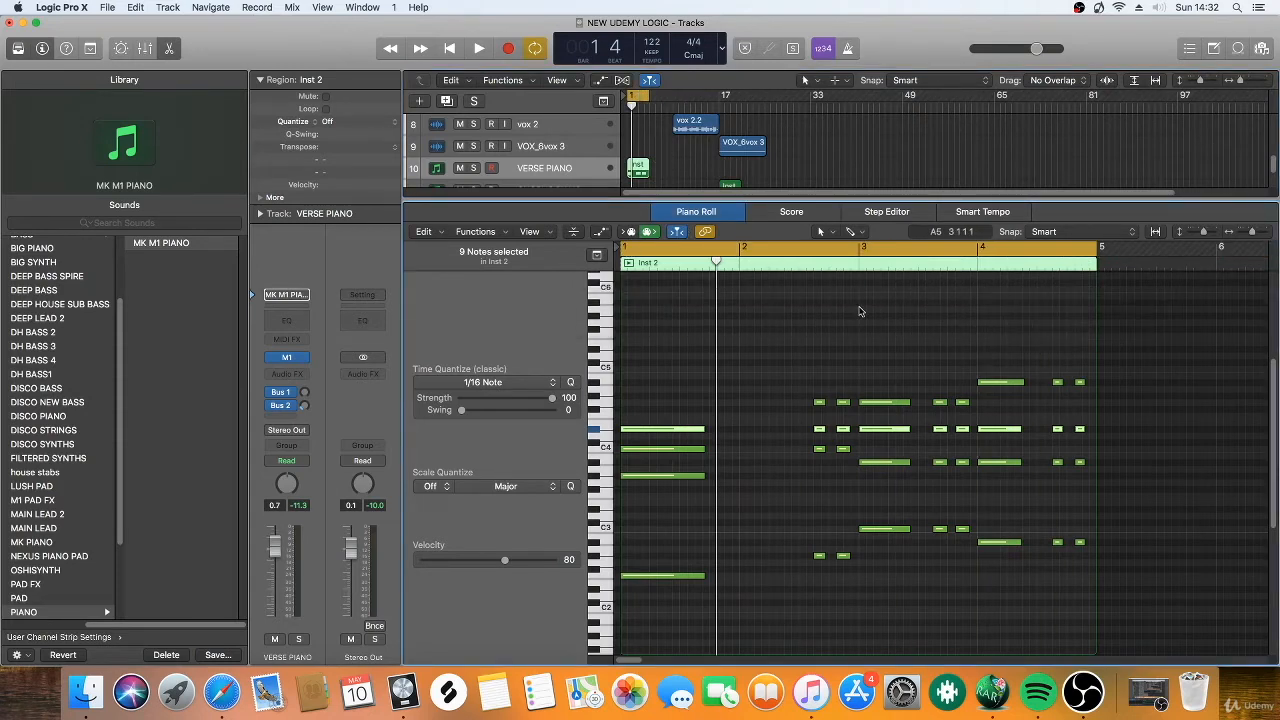
{"action": "key", "text": "space"}
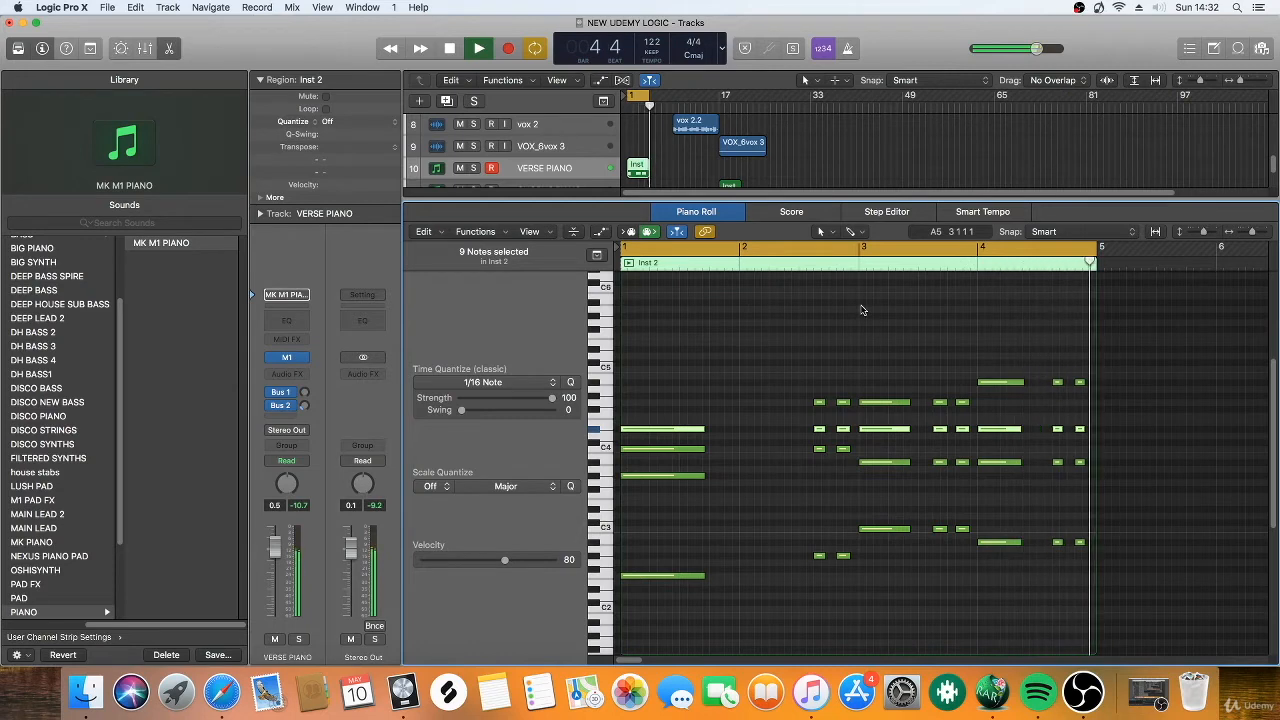
{"action": "key", "text": "space"}
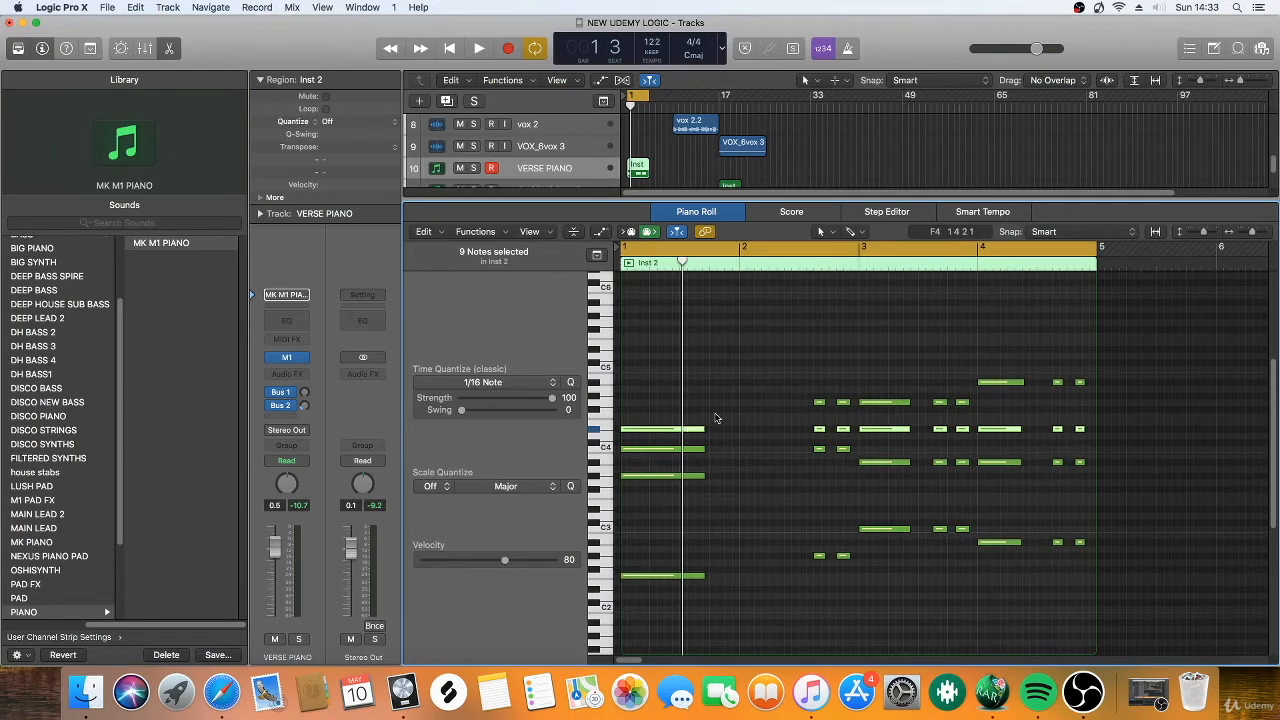
Select all four notes of the first chord at bar 1 and delete them.
{"action": "scroll", "coordinate": [690, 378], "scroll_direction": "down", "scroll_amount": 1}
{"action": "left_click_drag", "start_coordinate": [659, 346], "coordinate": [656, 574]}
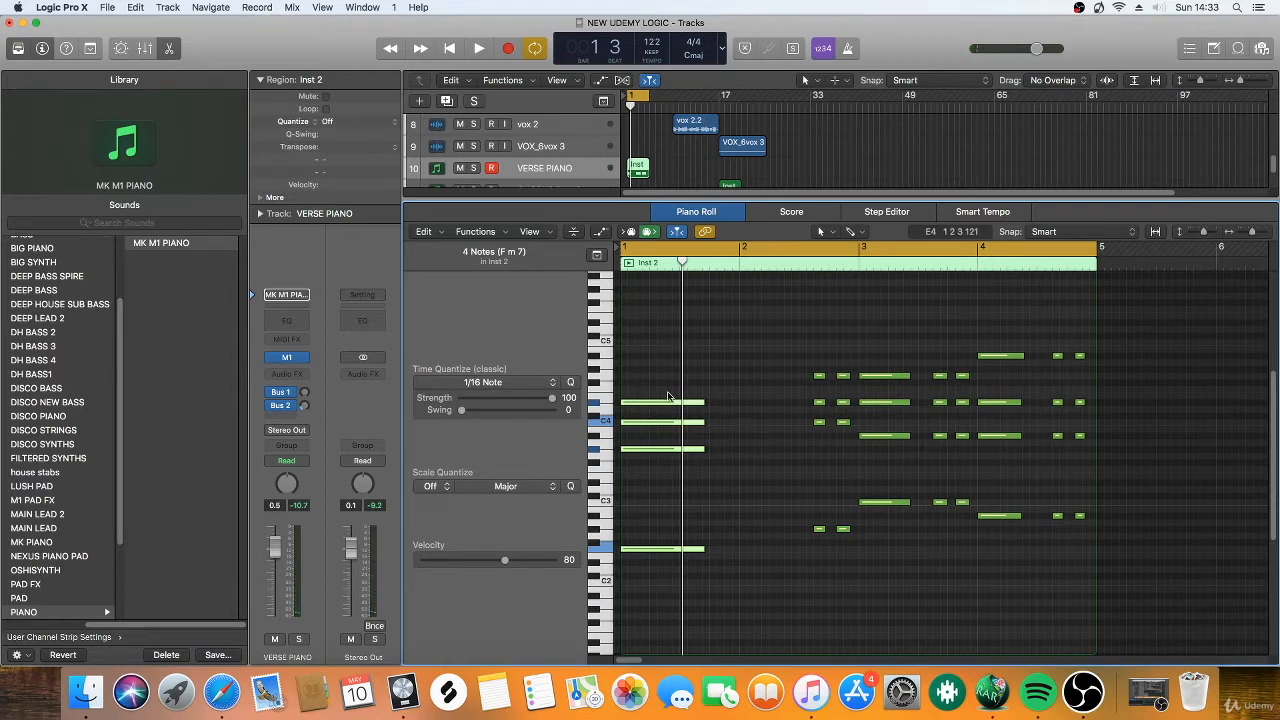
{"action": "left_click", "coordinate": [667, 502]}
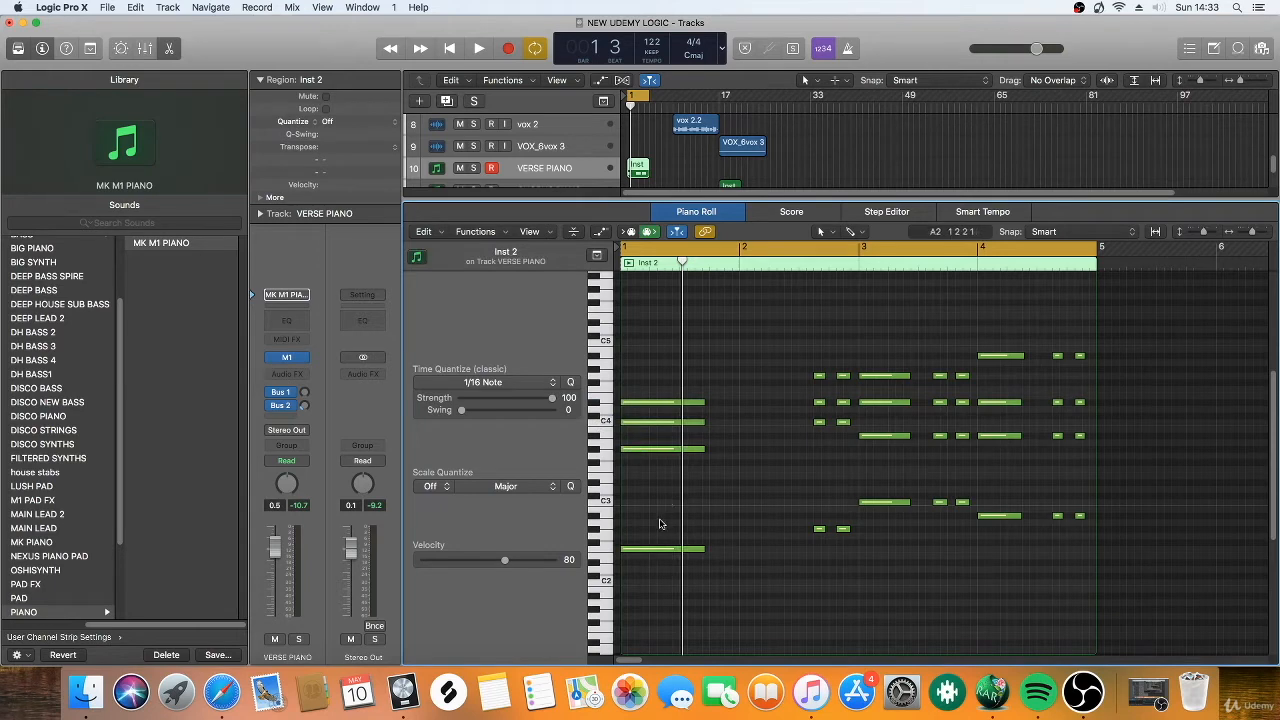
{"action": "left_click_drag", "start_coordinate": [654, 337], "coordinate": [647, 572]}
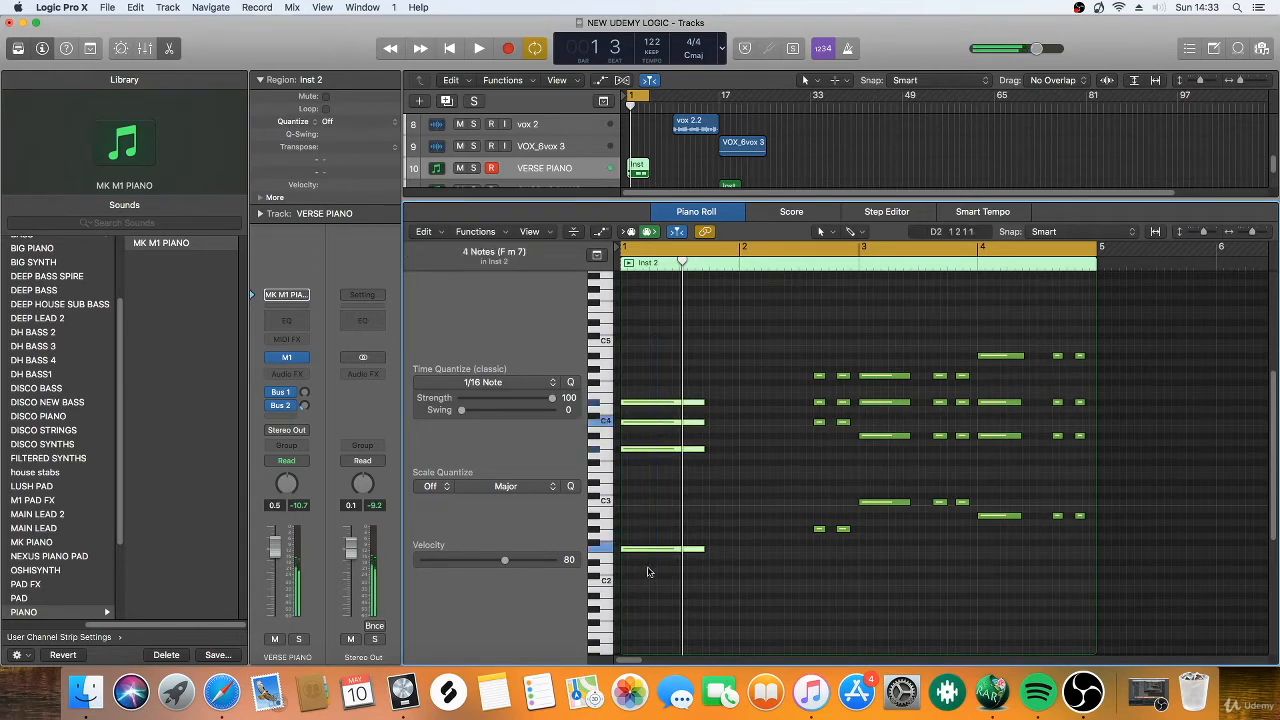
{"action": "key", "text": "Delete"}
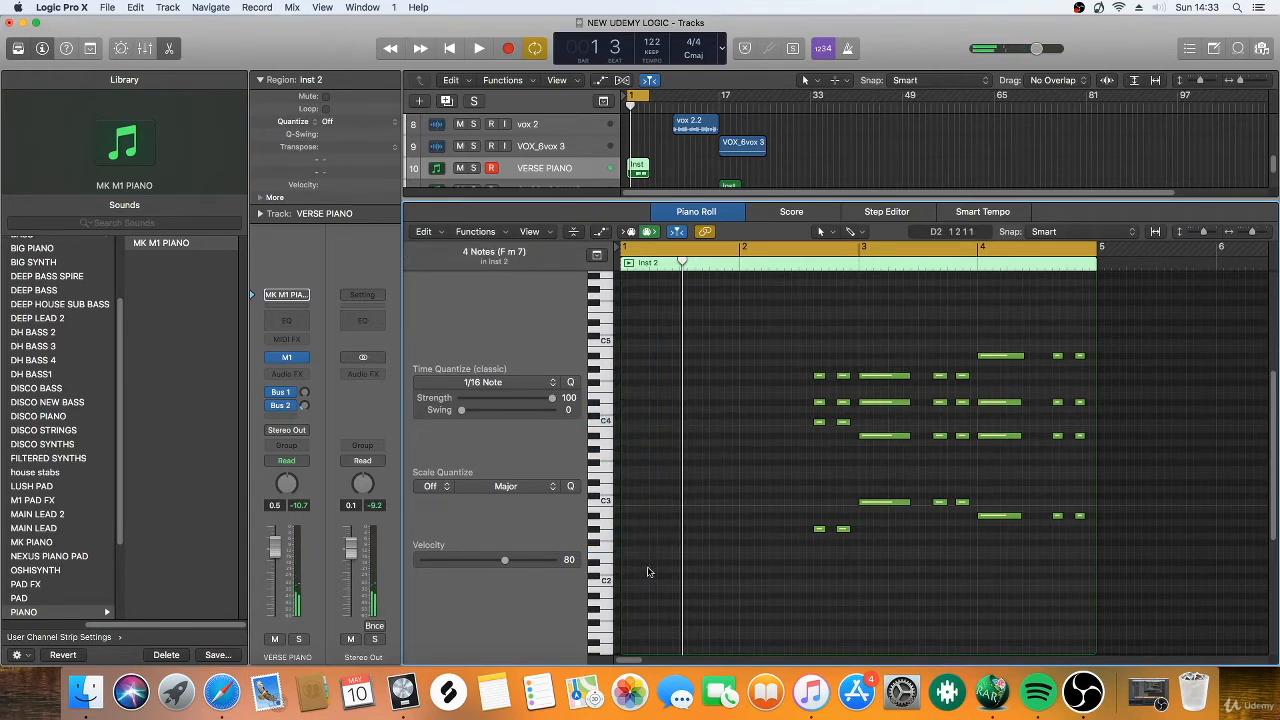
Draw a four-note chord at the start of bar 1 with the Pencil Tool, using F2, G#2, C3 and D#3.
{"action": "left_click", "coordinate": [820, 233]}
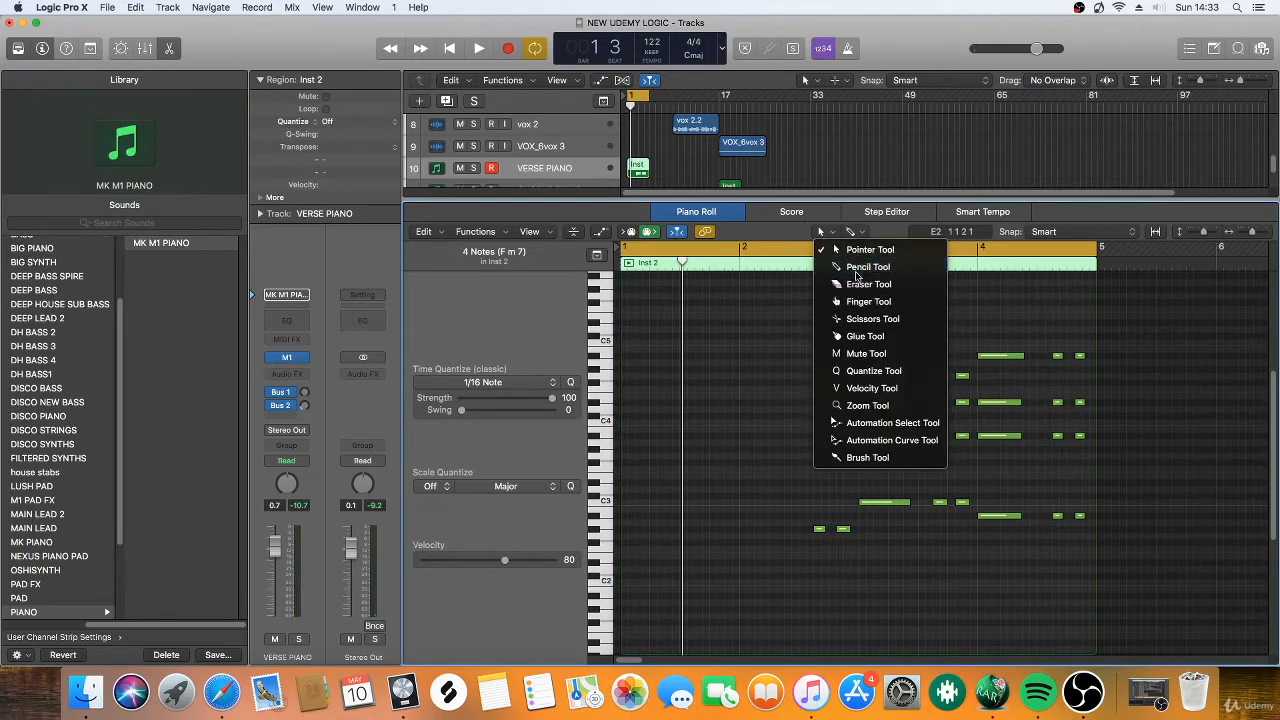
{"action": "left_click", "coordinate": [858, 278]}
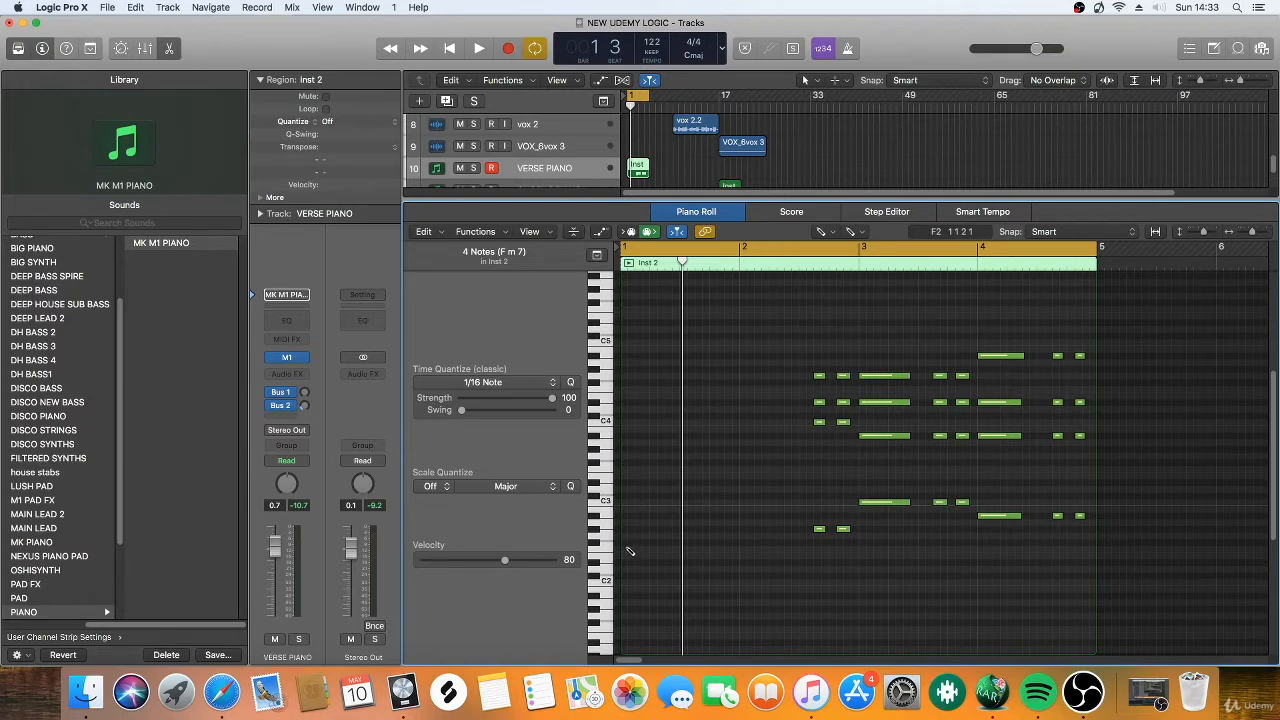
{"action": "mouse_move", "coordinate": [630, 550]}
{"action": "left_mouse_down"}
{"action": "mouse_move", "coordinate": [656, 556]}
{"action": "mouse_move", "coordinate": [634, 555]}
{"action": "left_mouse_up"}
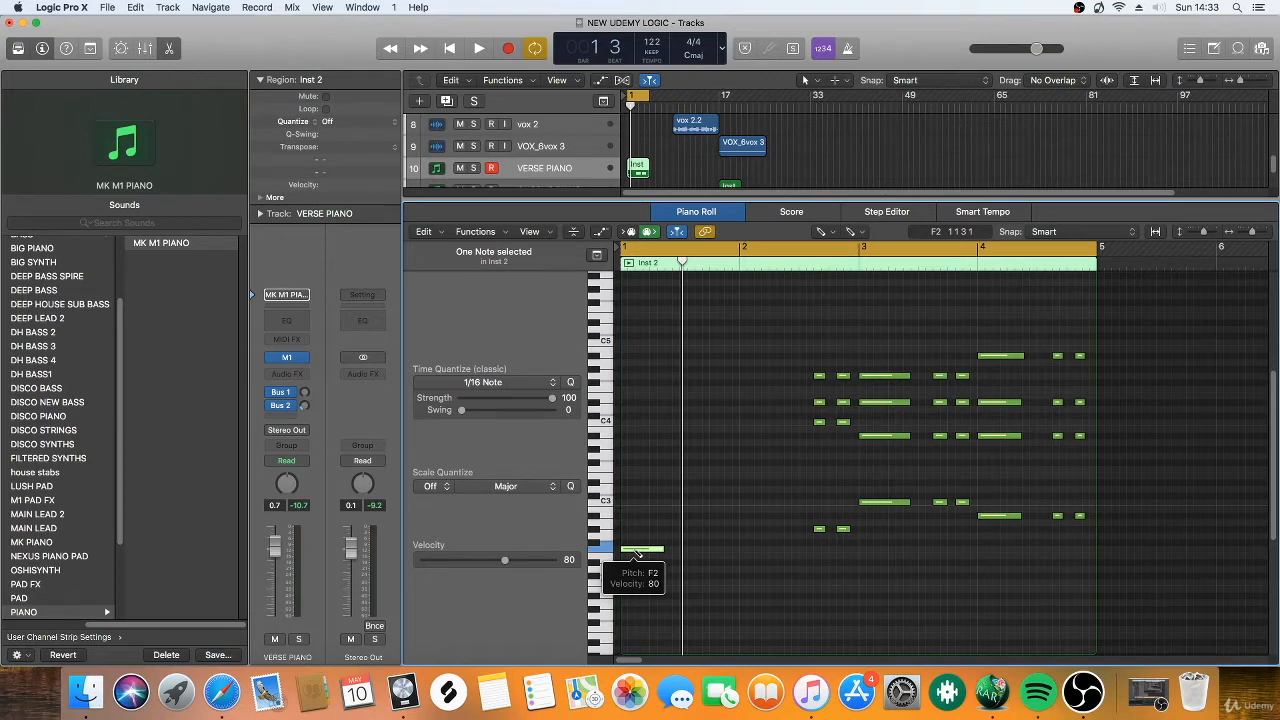
{"action": "left_click_drag", "start_coordinate": [636, 553], "coordinate": [636, 488]}
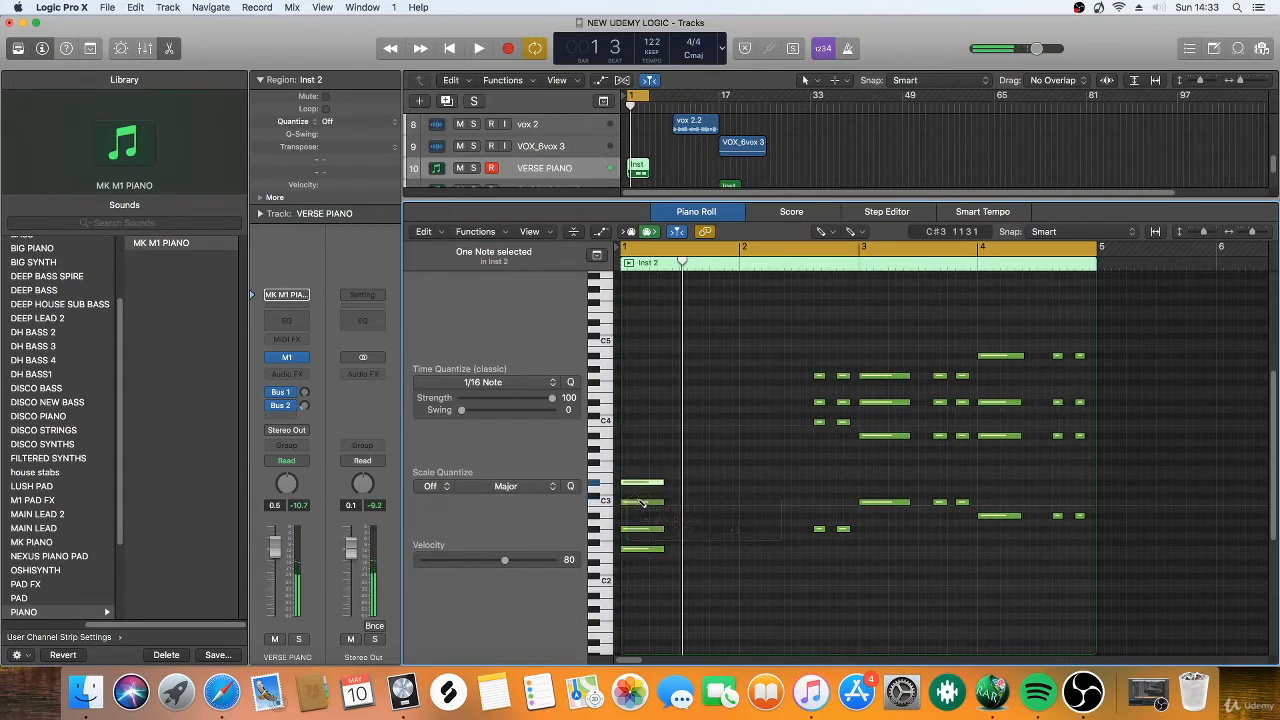
Return to the Pointer Tool, clear the note selection and play back the redrawn chord.
{"action": "left_click", "coordinate": [820, 231]}
{"action": "left_click", "coordinate": [845, 252]}
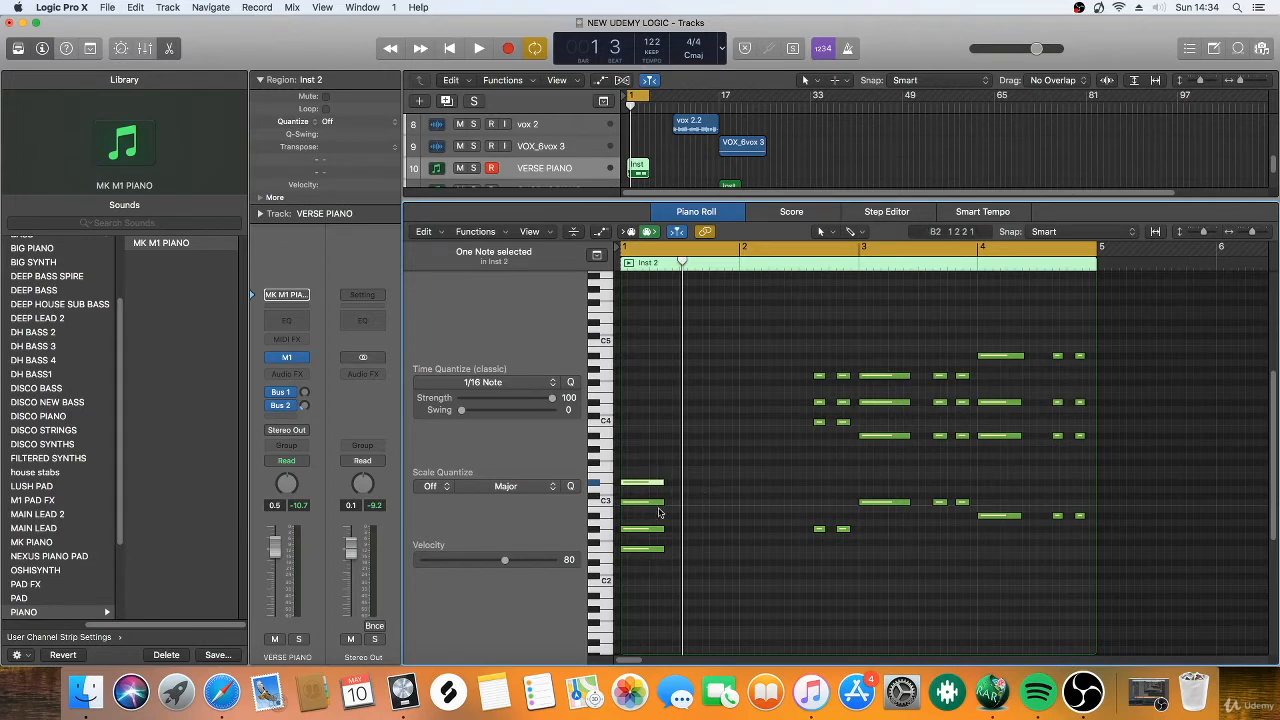
{"action": "left_click", "coordinate": [680, 434]}
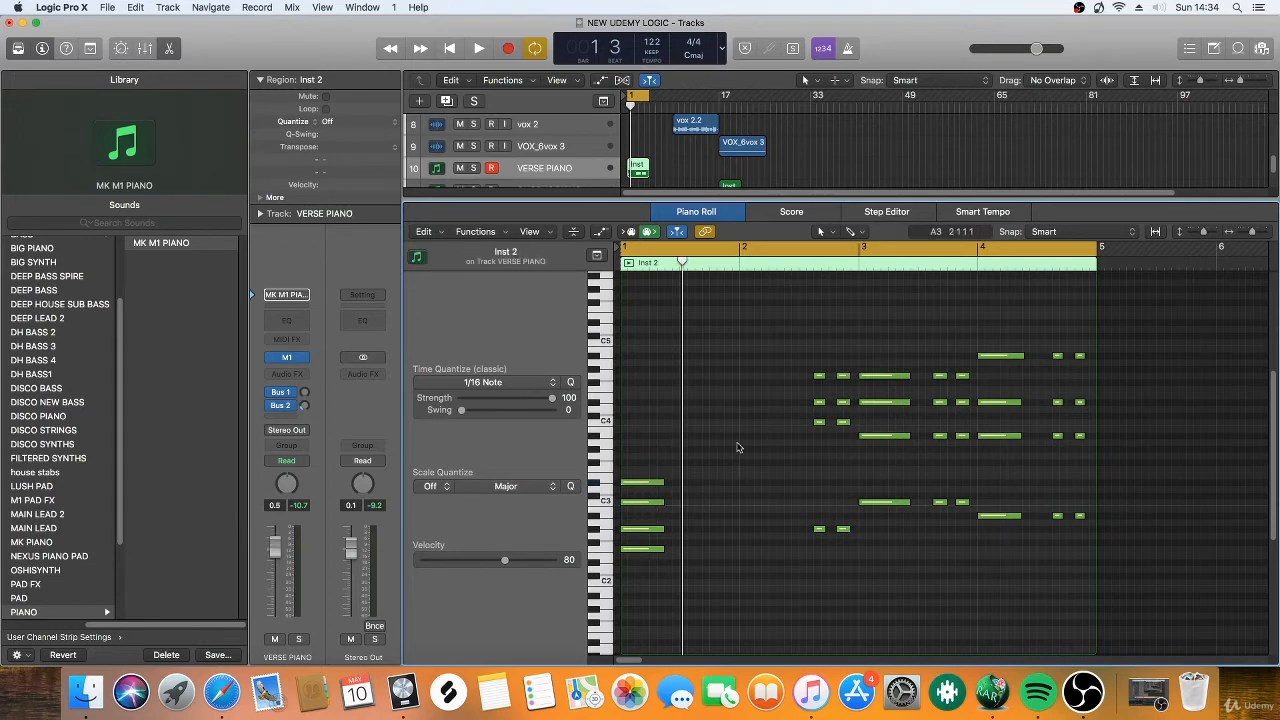
{"action": "key", "text": "space"}
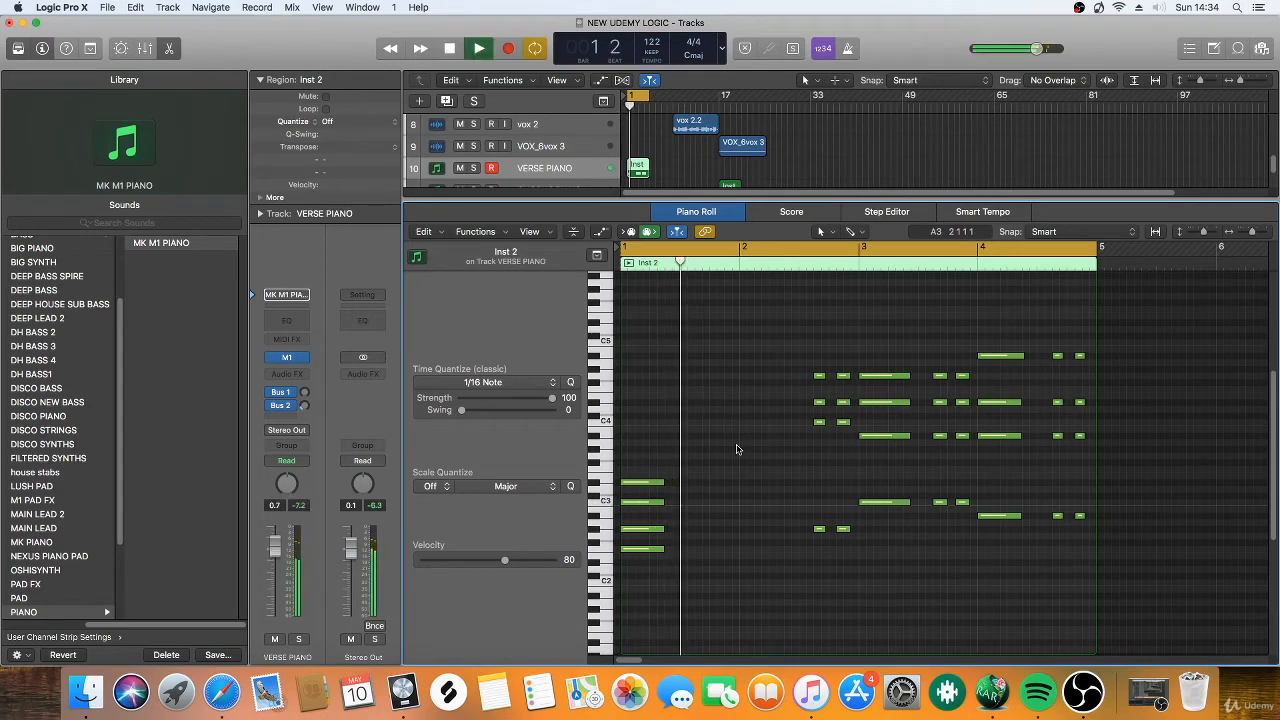
{"action": "key", "text": "space"}
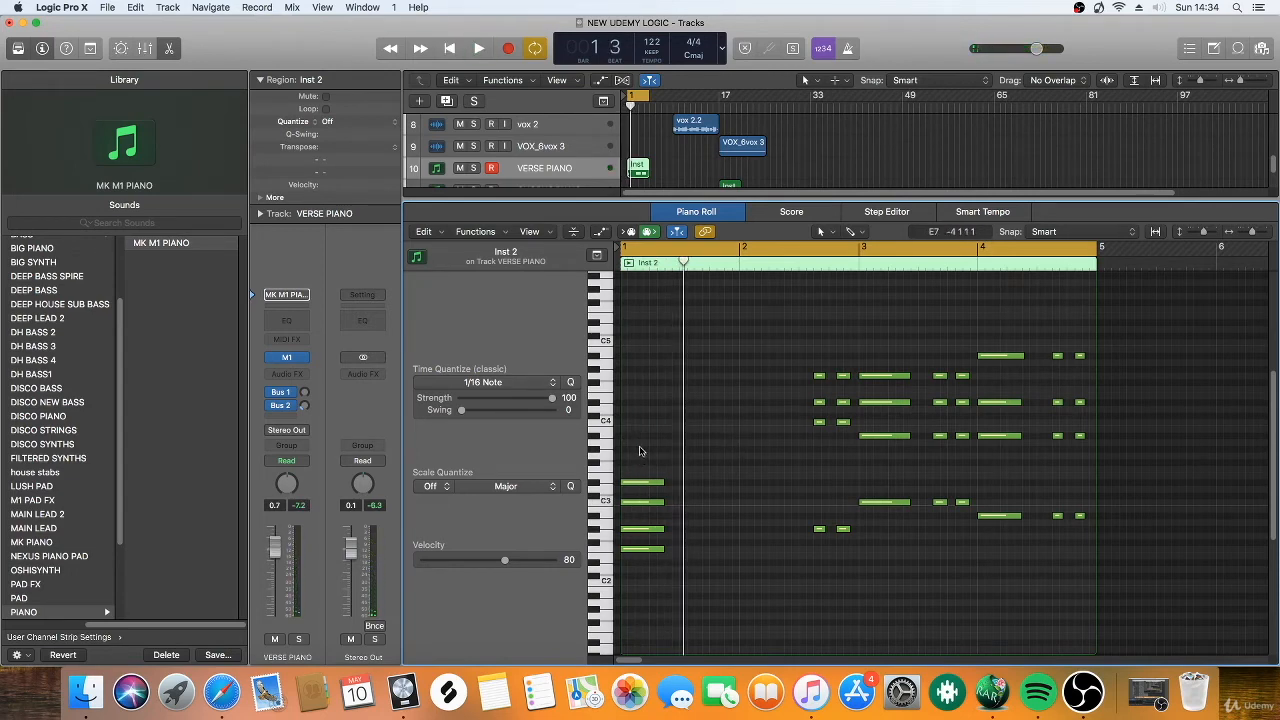
Transpose the upper three notes of the first chord up one octave, keeping F2 as the bass, and play it back.
{"action": "left_click_drag", "start_coordinate": [643, 441], "coordinate": [646, 537]}
{"action": "left_click", "coordinate": [650, 576]}
{"action": "left_click", "coordinate": [603, 551]}
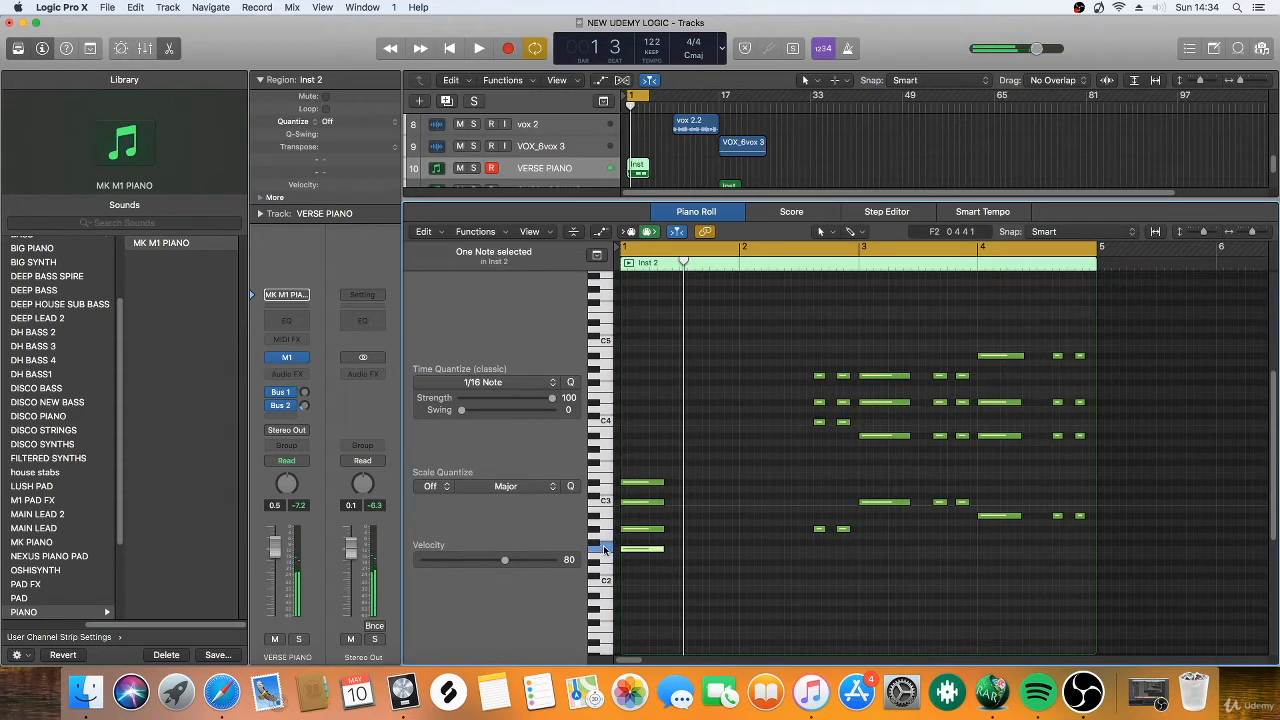
{"action": "left_click_drag", "start_coordinate": [645, 441], "coordinate": [645, 535]}
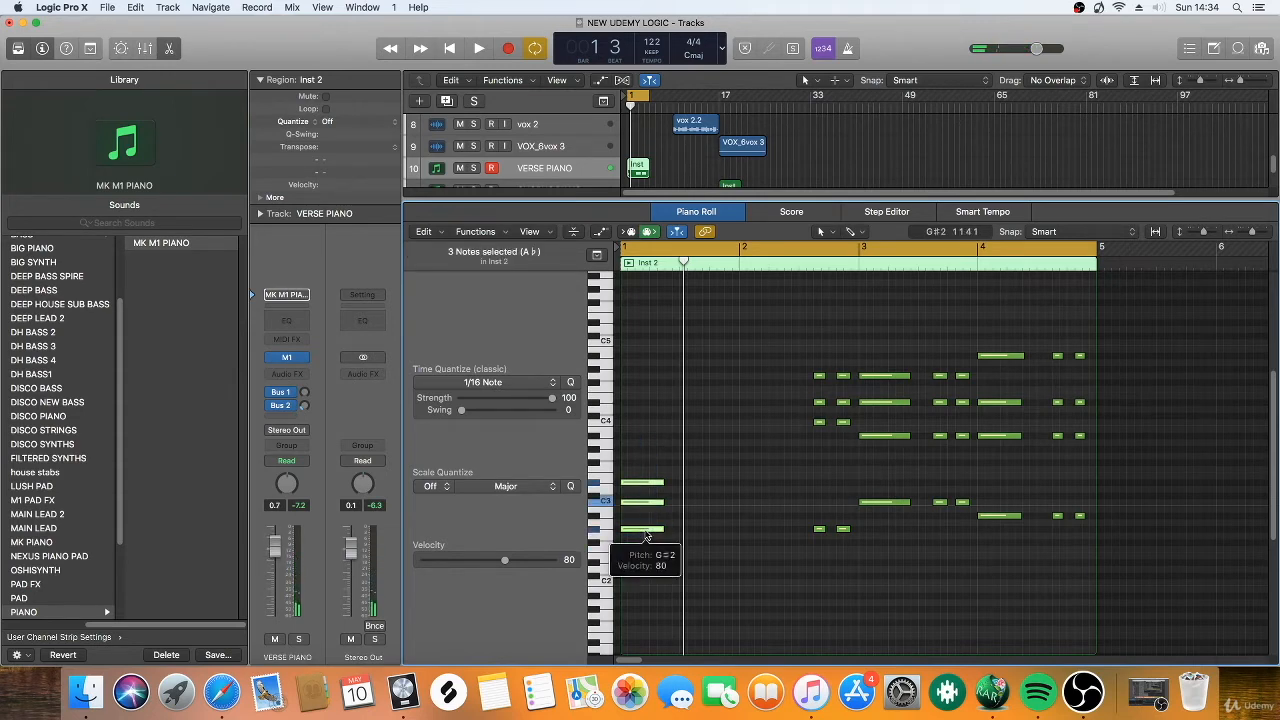
{"action": "key", "text": "alt+shift+Up"}
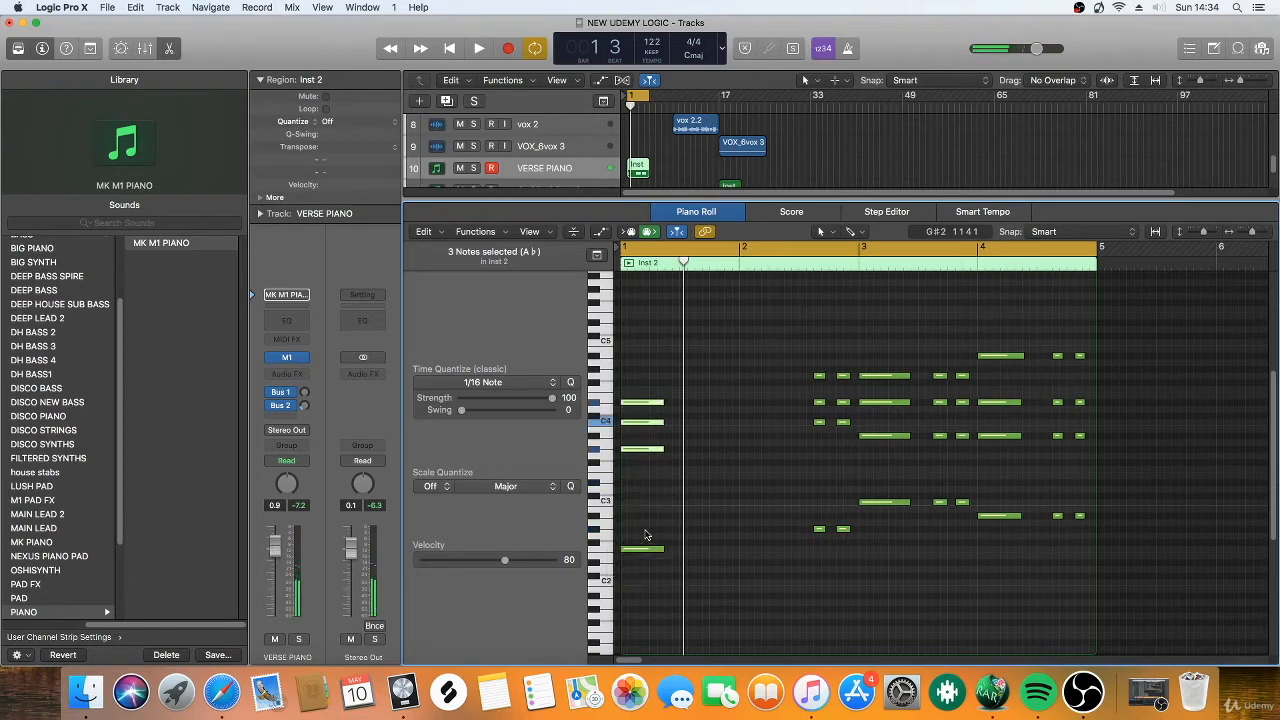
{"action": "key", "text": "space"}
Lengthen all four notes of the first chord to about three beats, play the loop and clear the selection.
{"action": "key", "text": "space"}
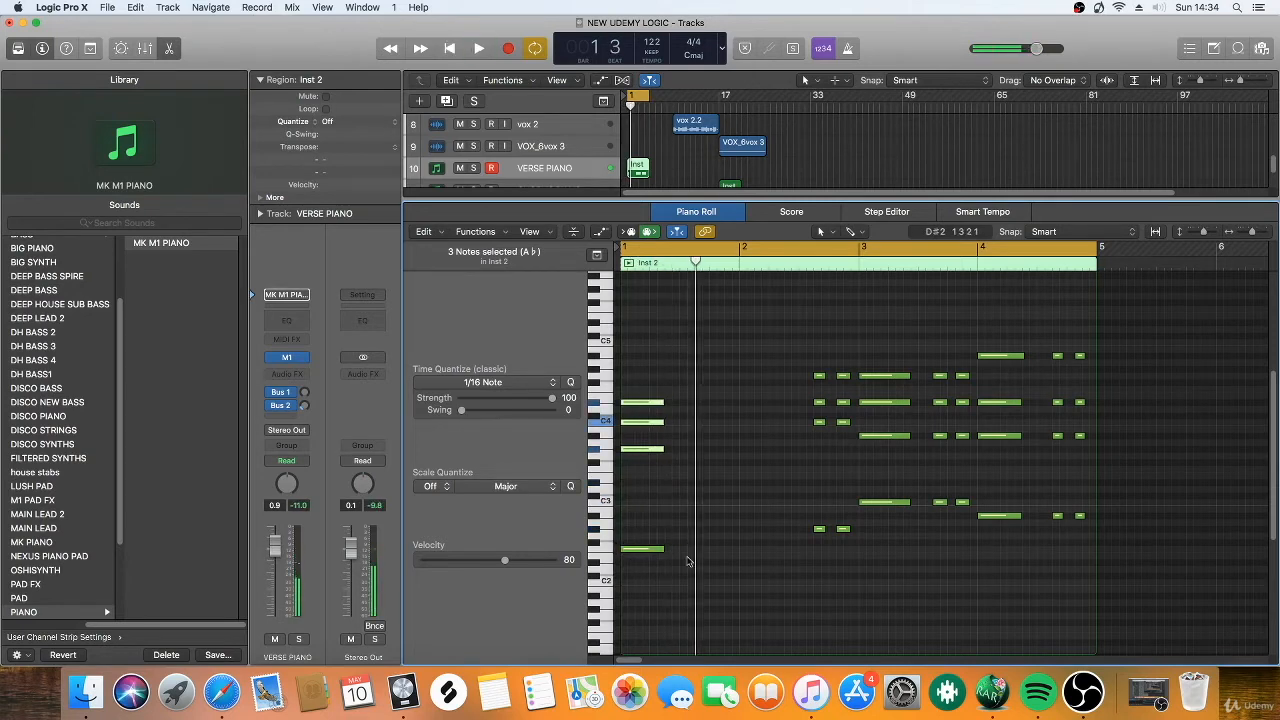
{"action": "left_click_drag", "start_coordinate": [660, 600], "coordinate": [708, 404]}
{"action": "key", "text": "space"}
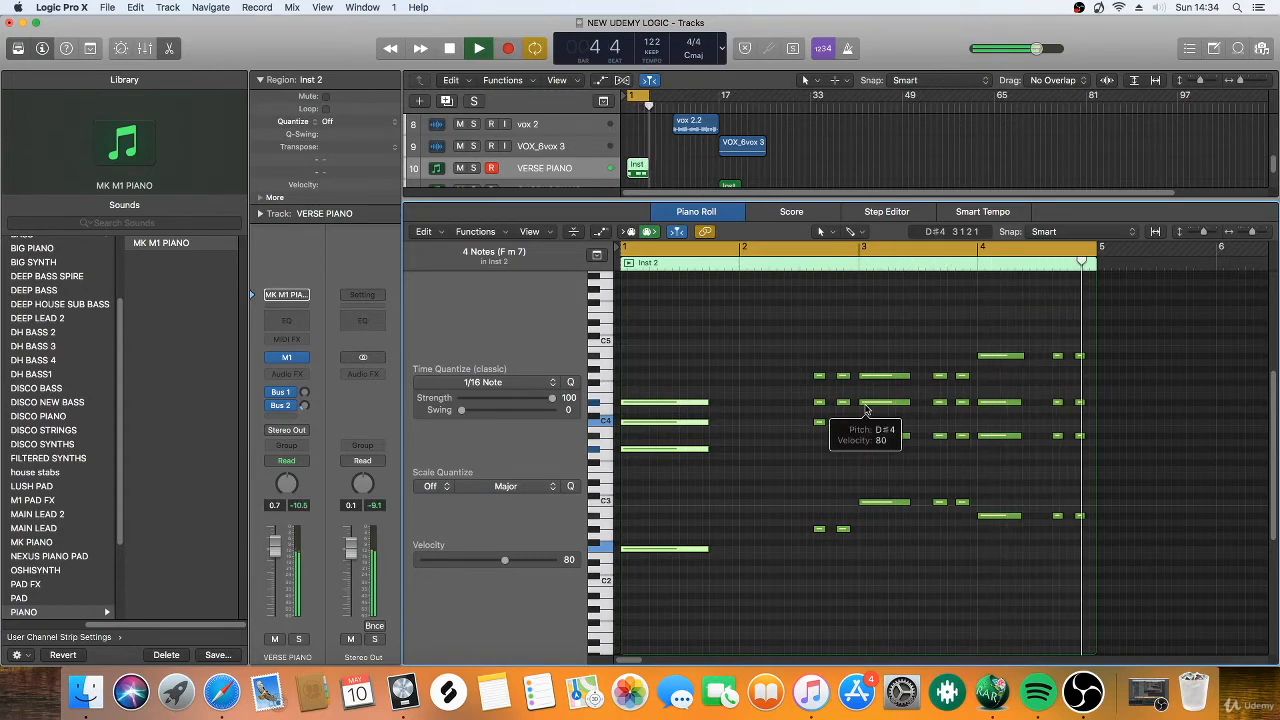
{"action": "key", "text": "space"}
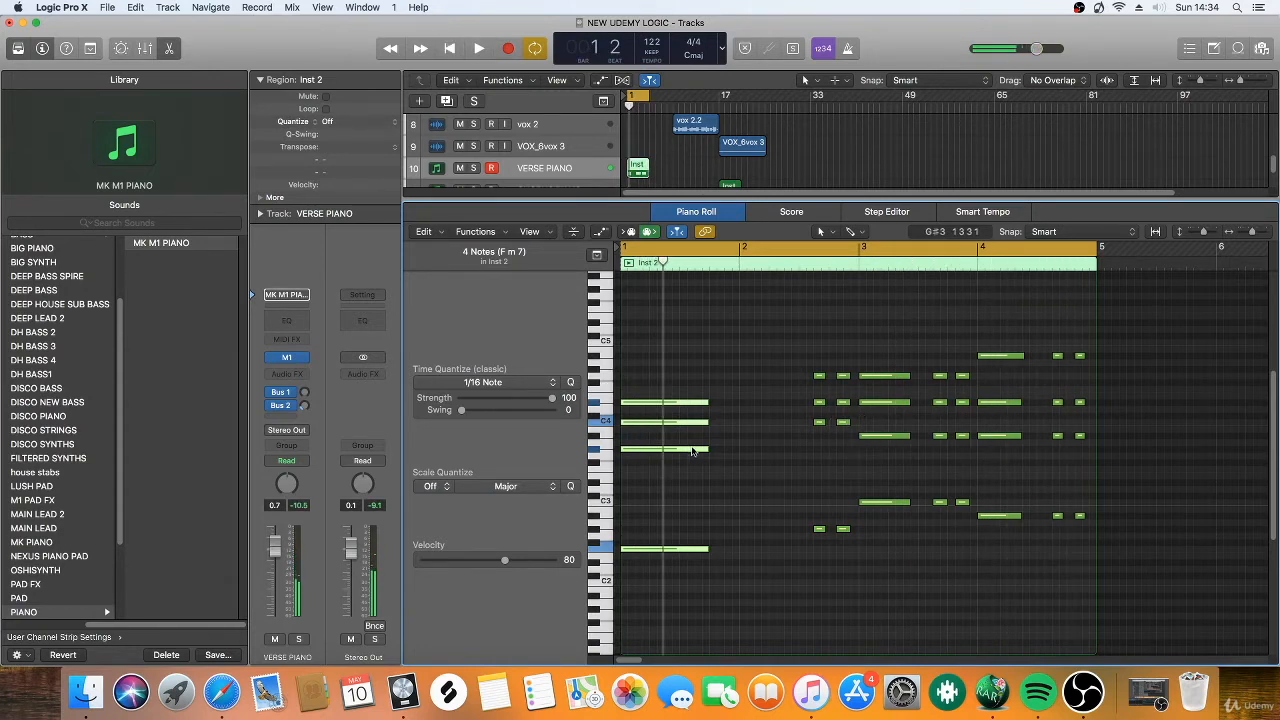
{"action": "left_click", "coordinate": [721, 490]}
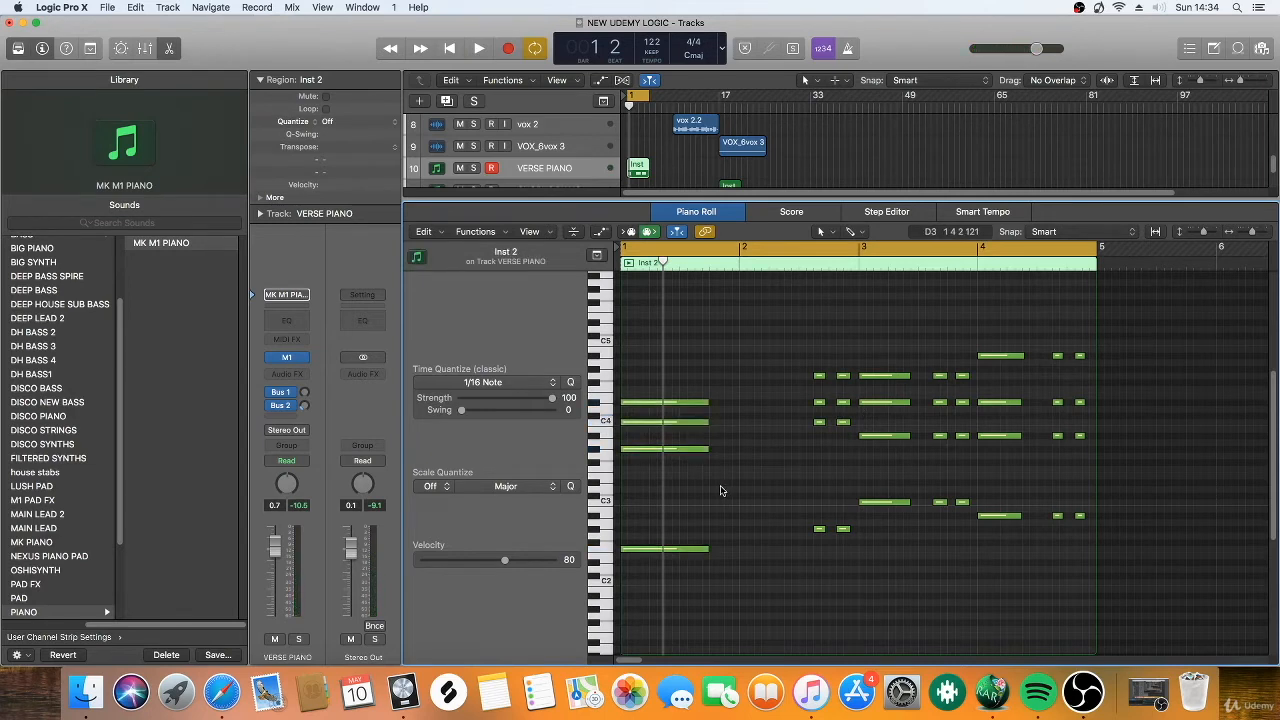
Audition the second chord's G#2 root and check the G# / Ab Major scale on the Safari page.
{"action": "left_click", "coordinate": [606, 527]}
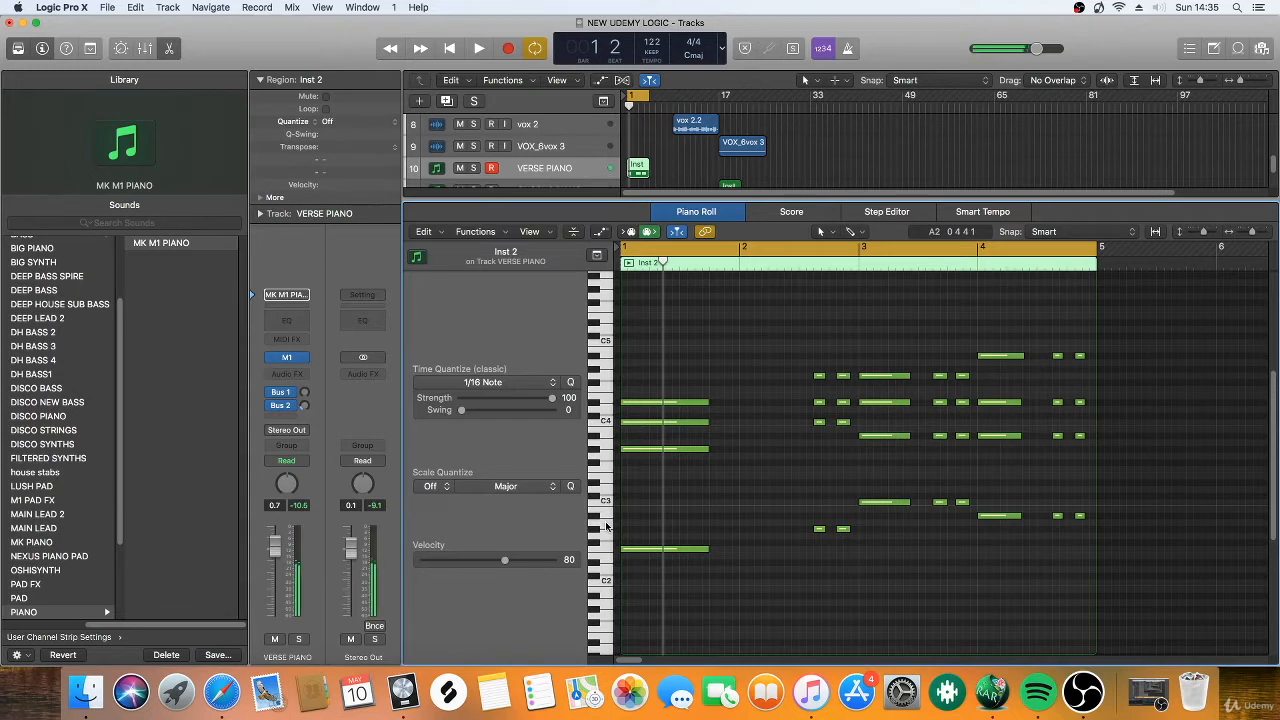
{"action": "left_click", "coordinate": [598, 532]}
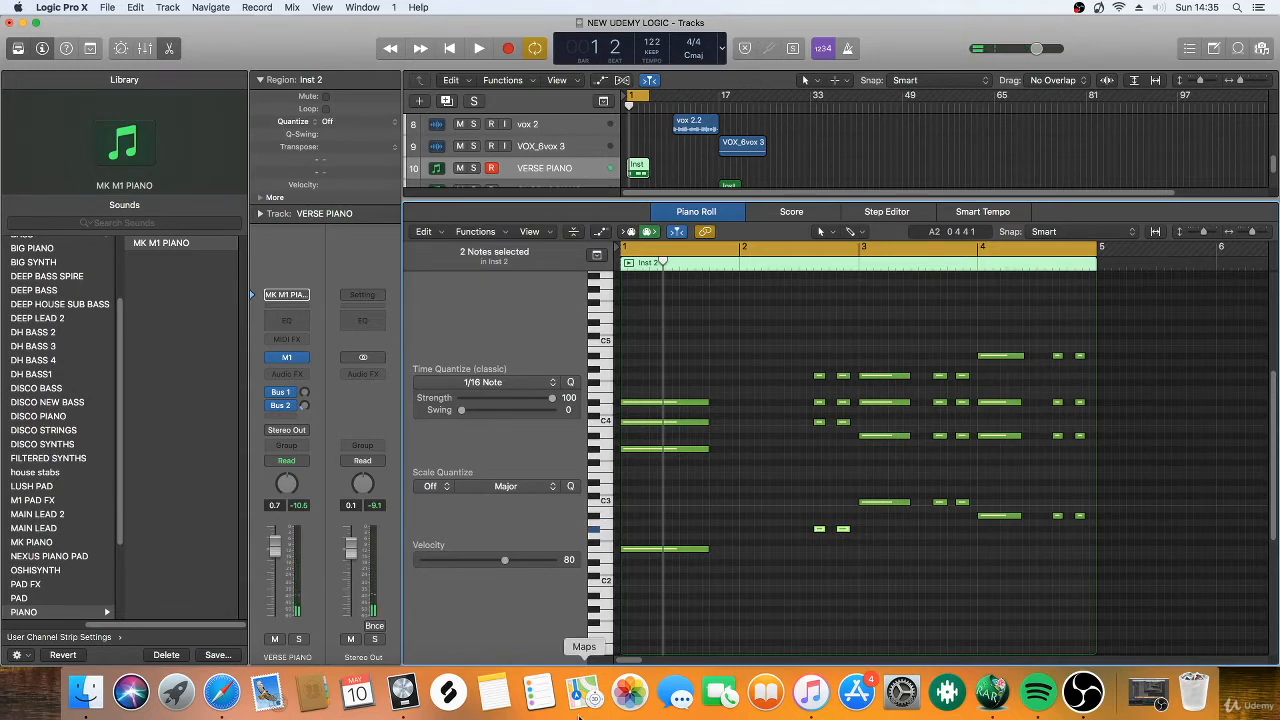
{"action": "left_click", "coordinate": [223, 693]}
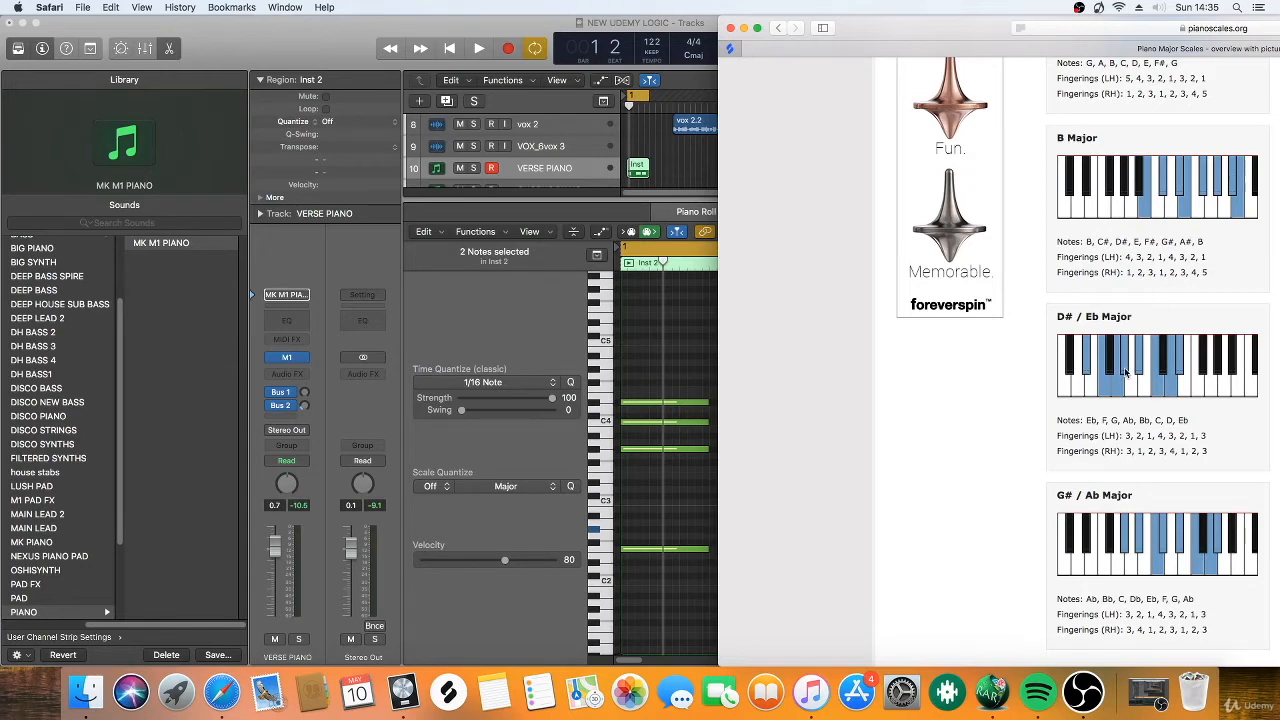
{"action": "left_click", "coordinate": [338, 57]}
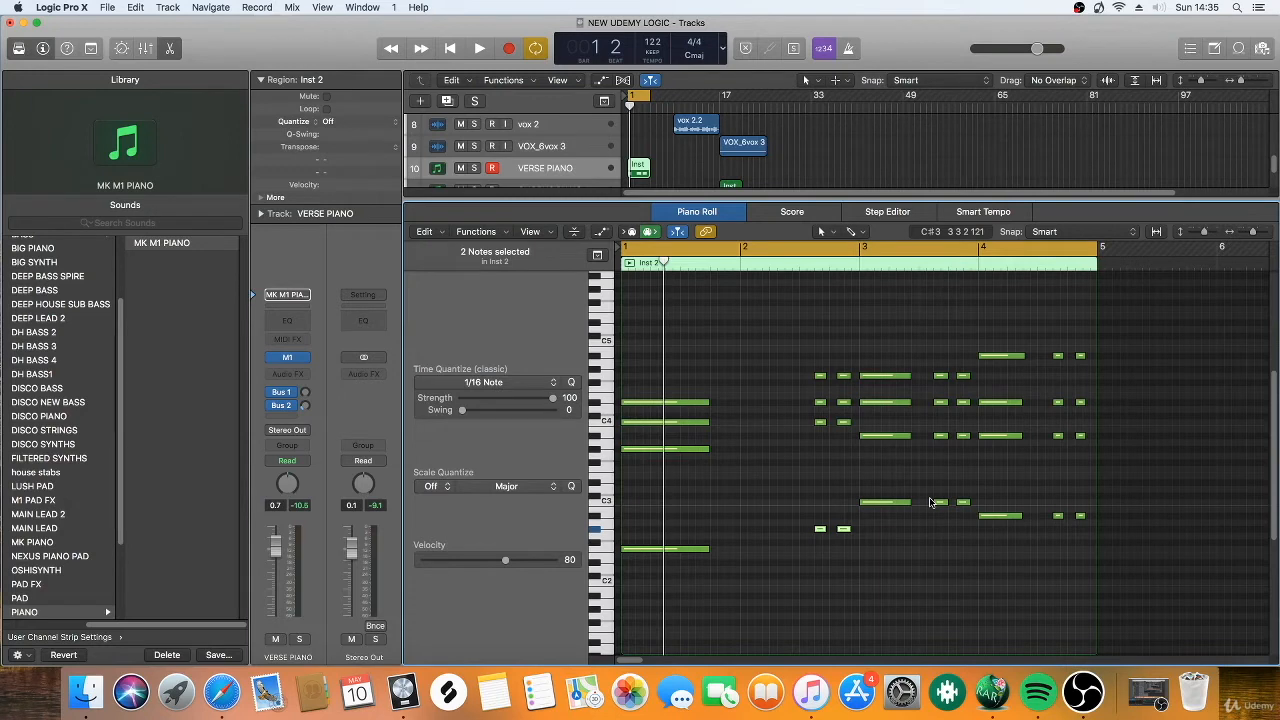
Audition the second chord's notes G#2, C4, D#4 and G4 one by one on the Piano Roll keyboard.
{"action": "left_click", "coordinate": [764, 478]}
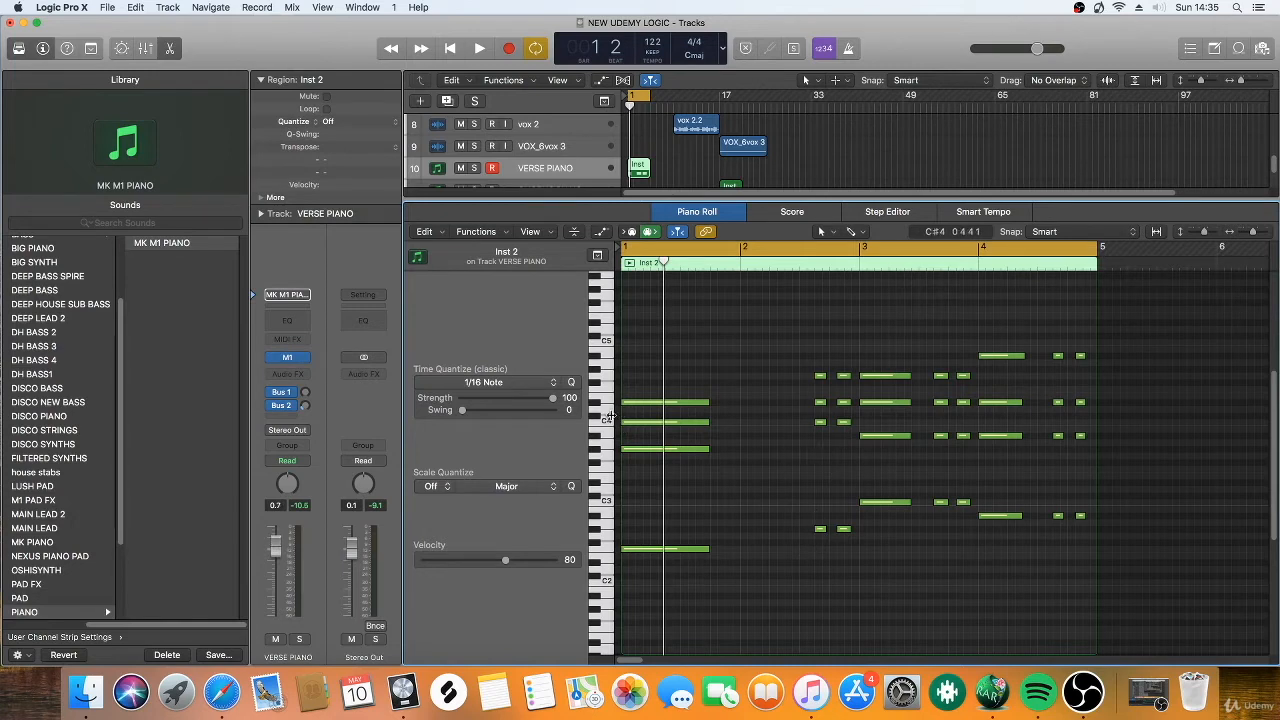
{"action": "left_click", "coordinate": [597, 530]}
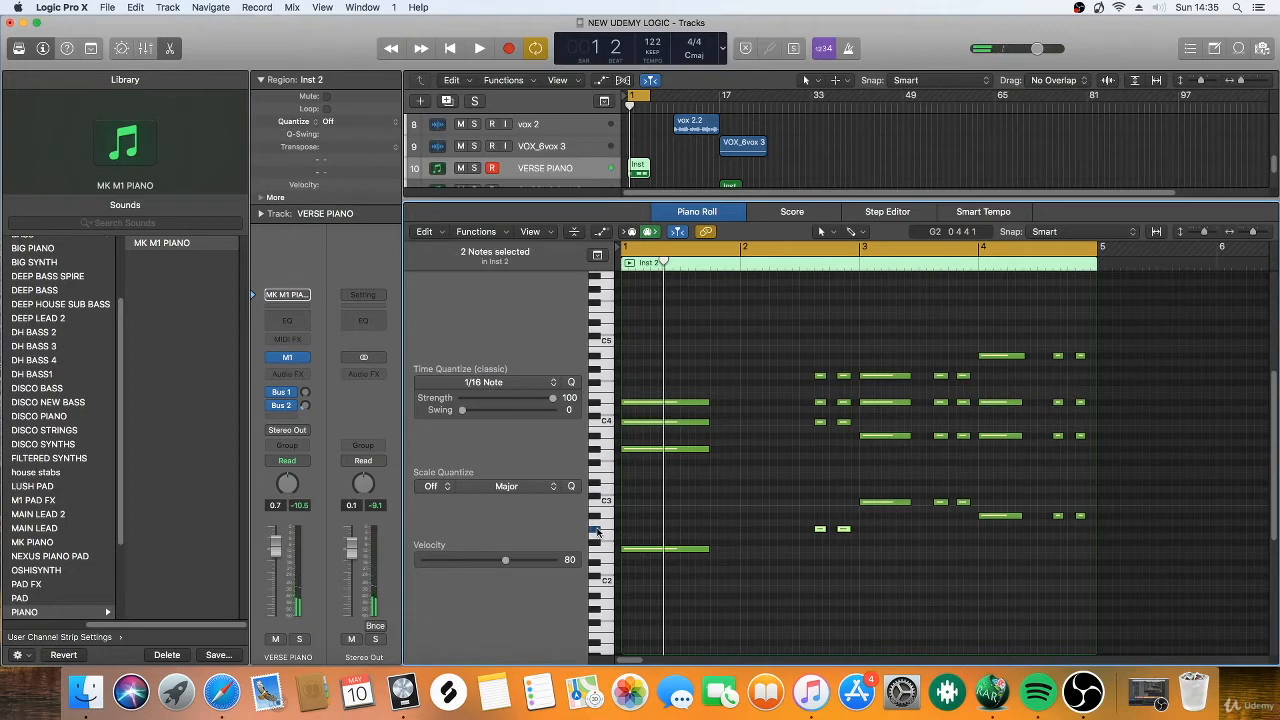
{"action": "left_click", "coordinate": [596, 424]}
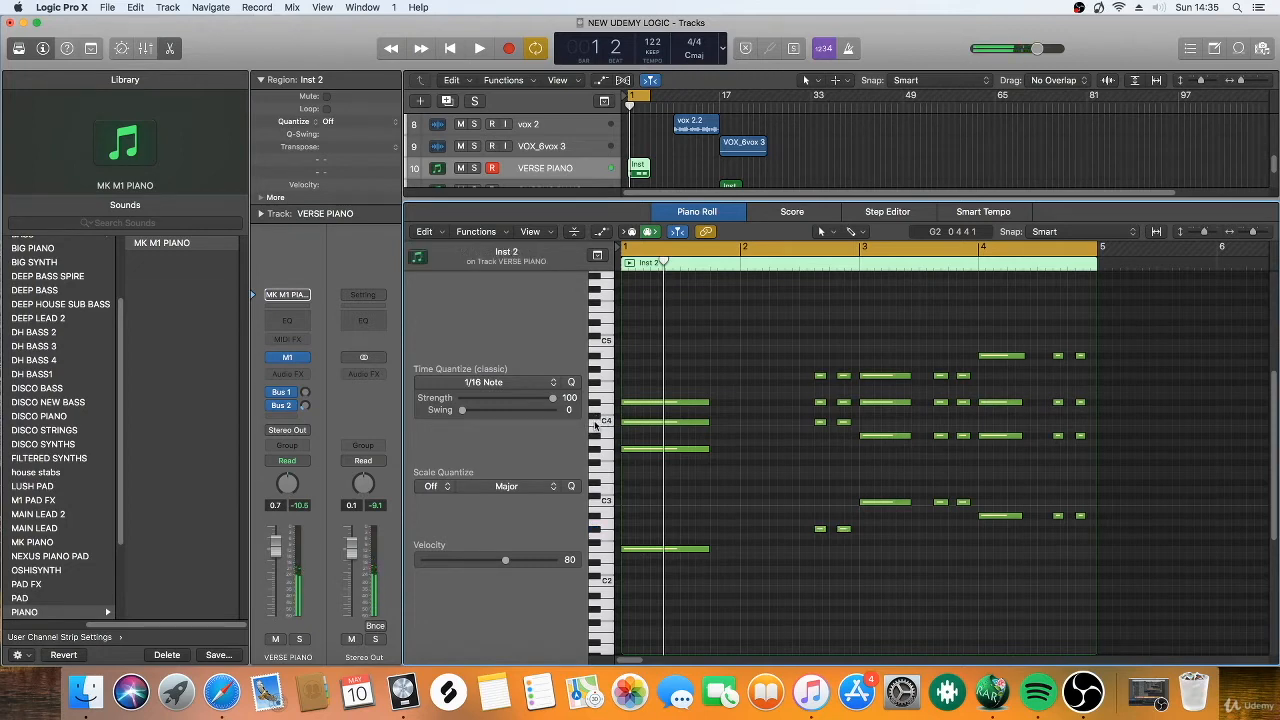
{"action": "left_click", "coordinate": [596, 424]}
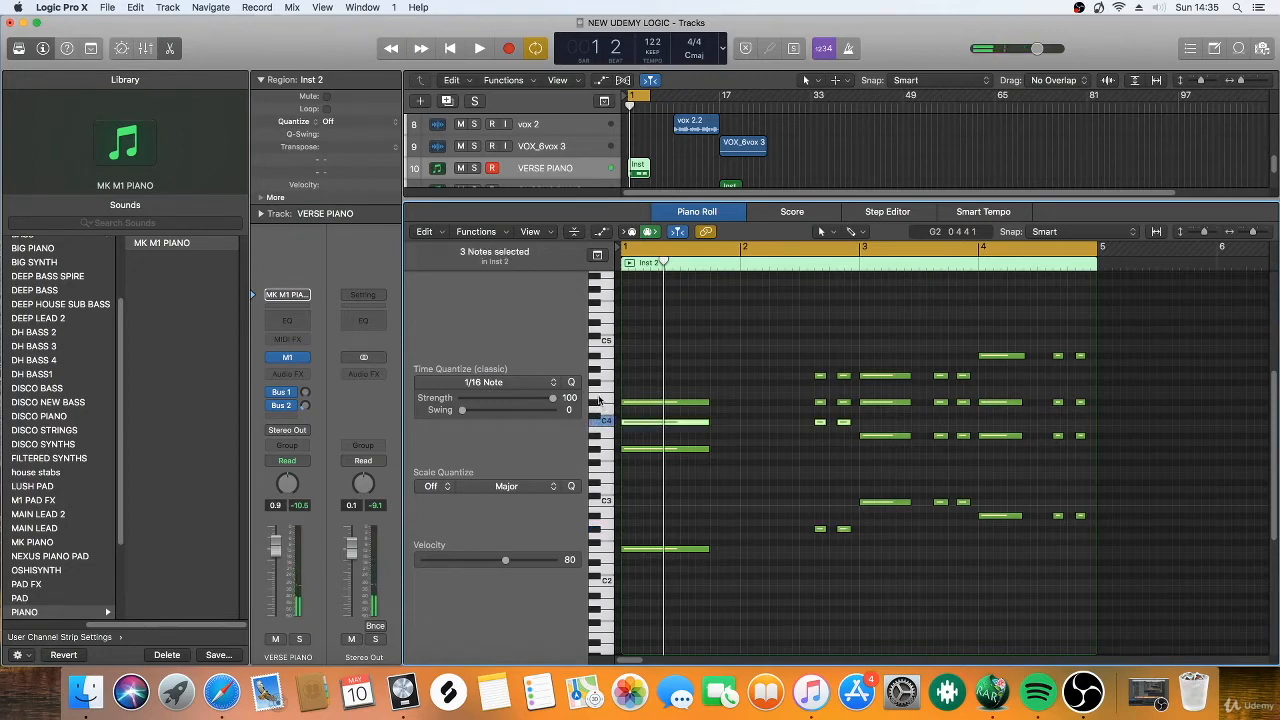
{"action": "left_click", "coordinate": [596, 403]}
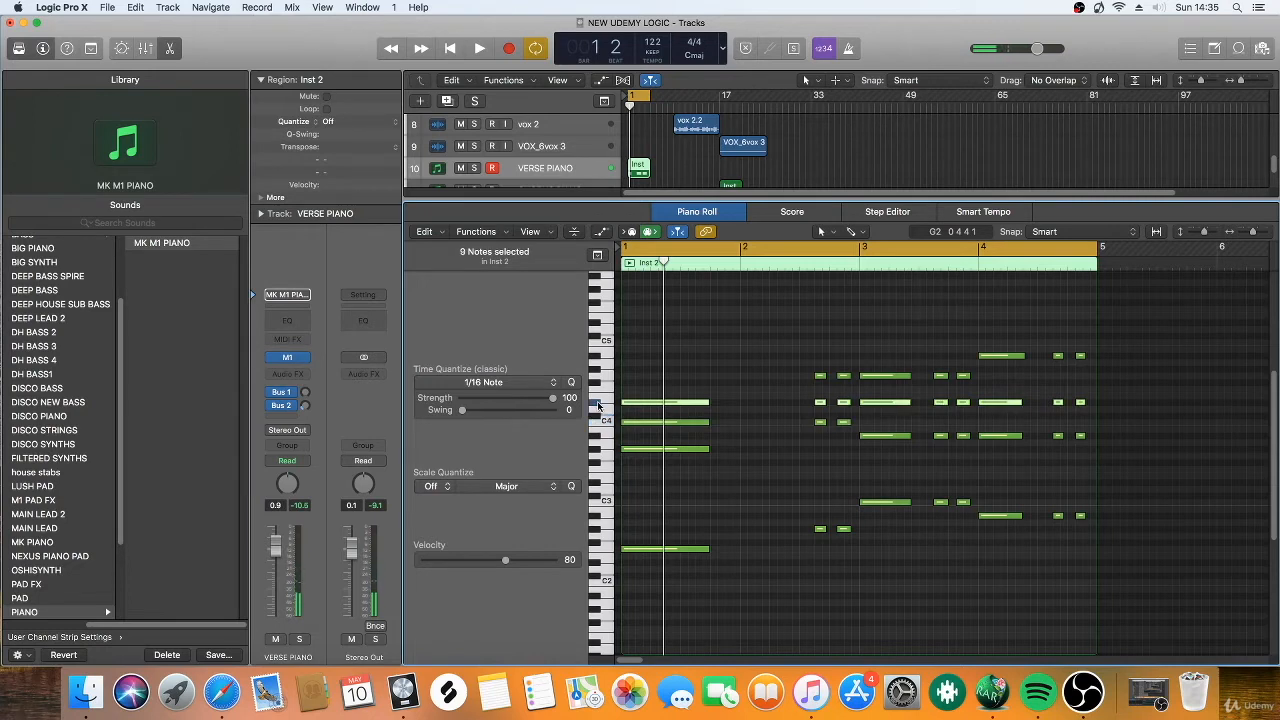
{"action": "left_click", "coordinate": [596, 375]}
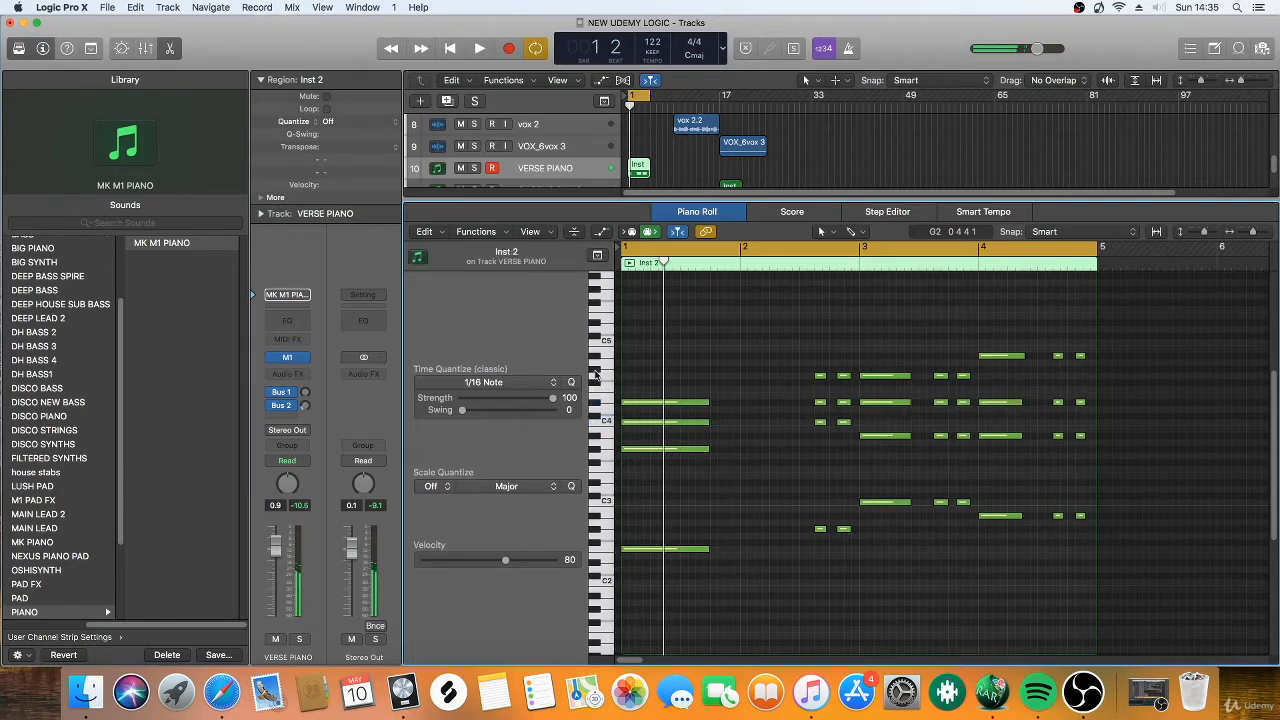
{"action": "left_click", "coordinate": [600, 376]}
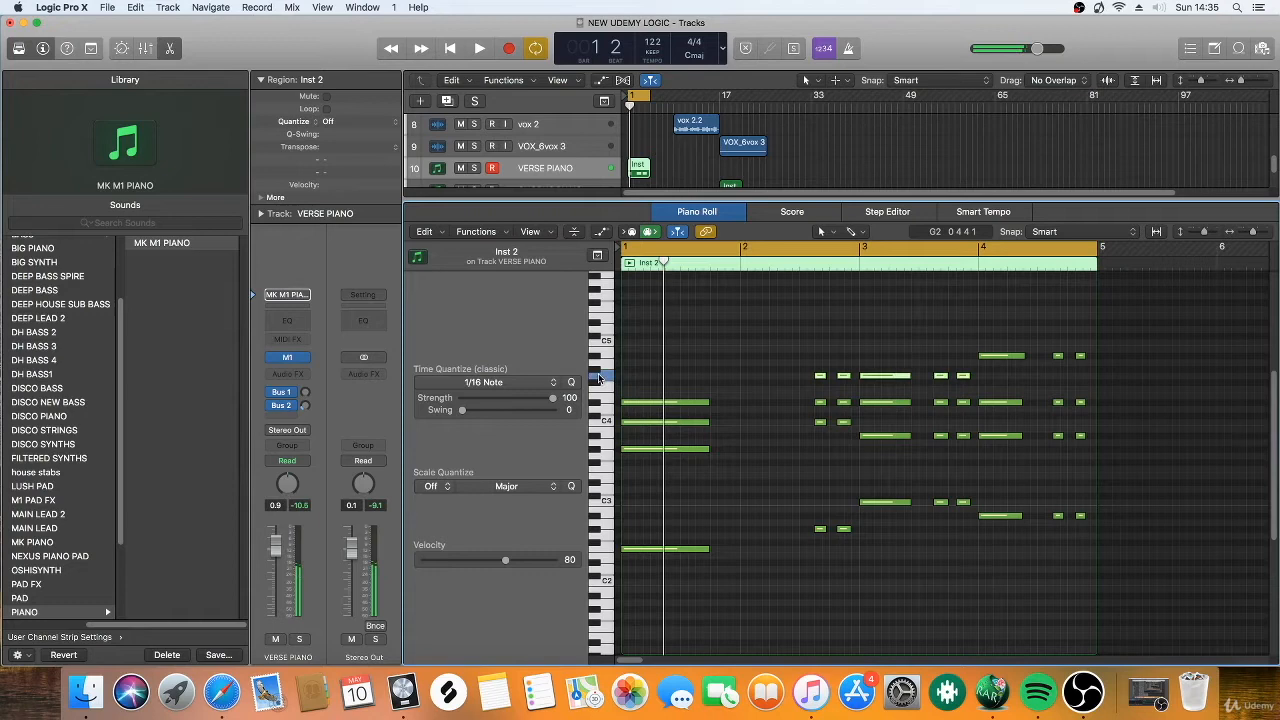
{"action": "left_click", "coordinate": [854, 344]}
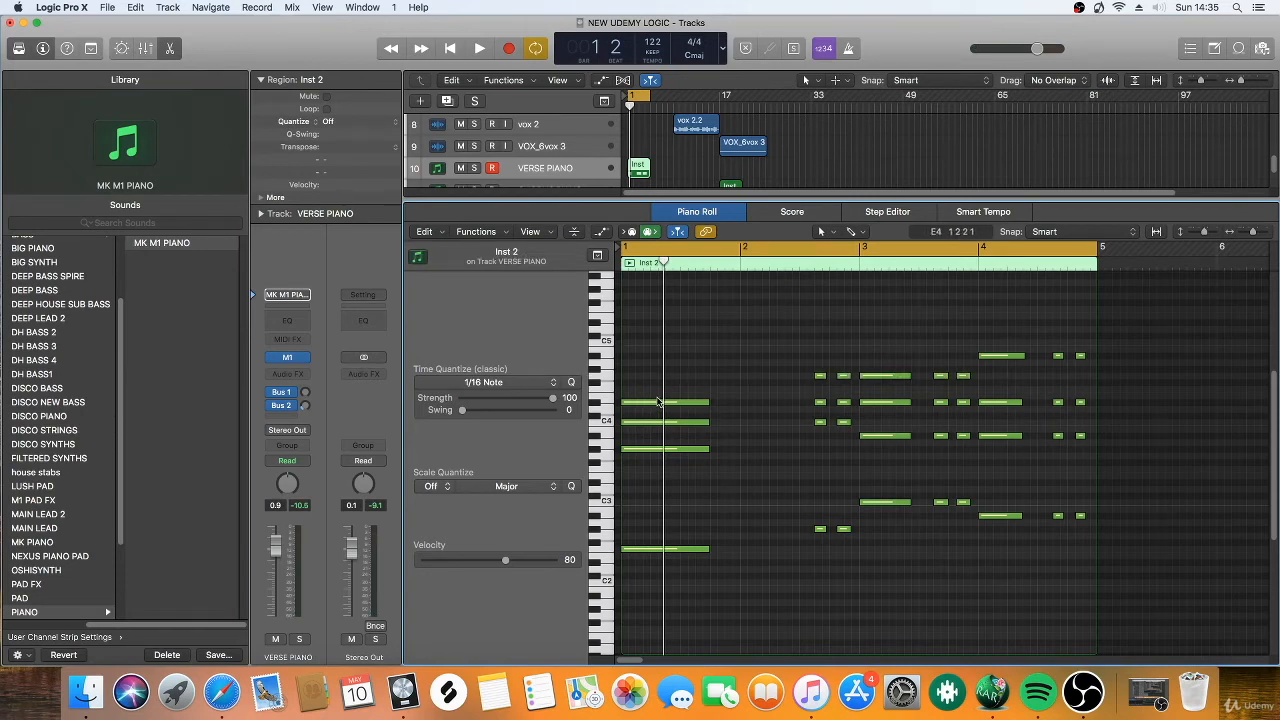
Try a copy of the first chord's top note at G#5, then delete it.
{"action": "left_click_drag", "start_coordinate": [658, 401], "coordinate": [657, 290]}
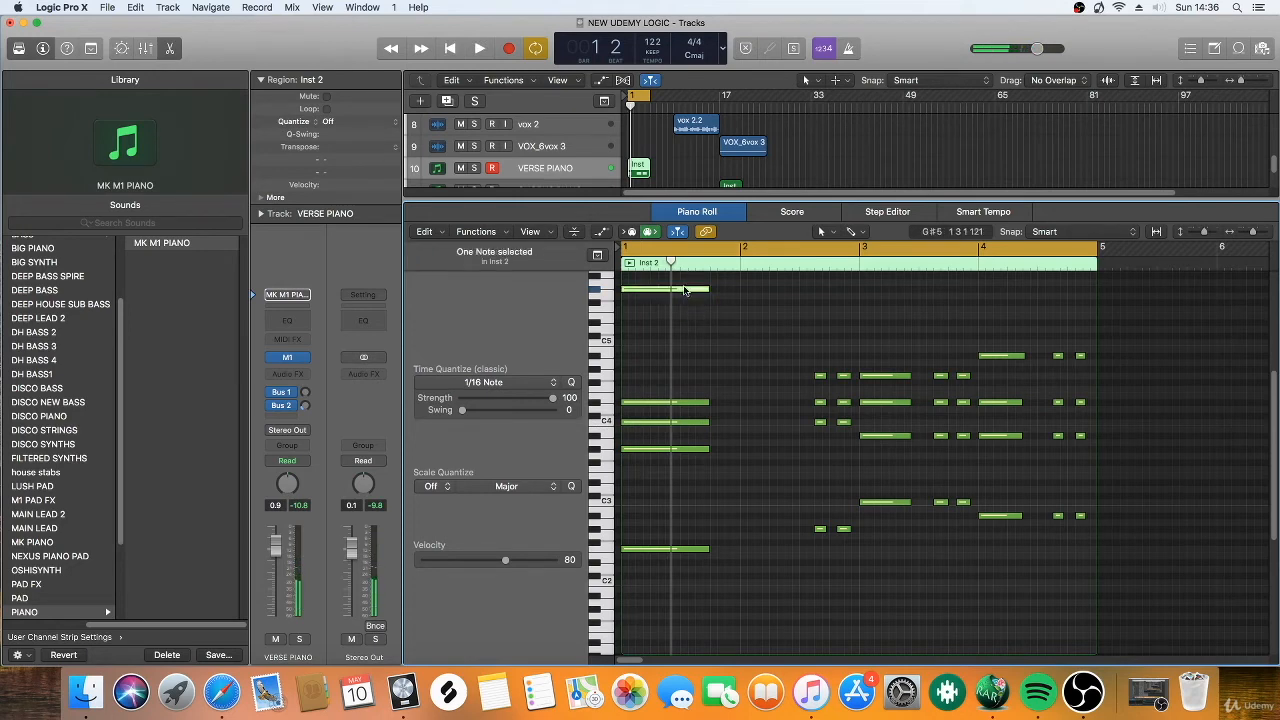
{"action": "key", "text": "Delete"}
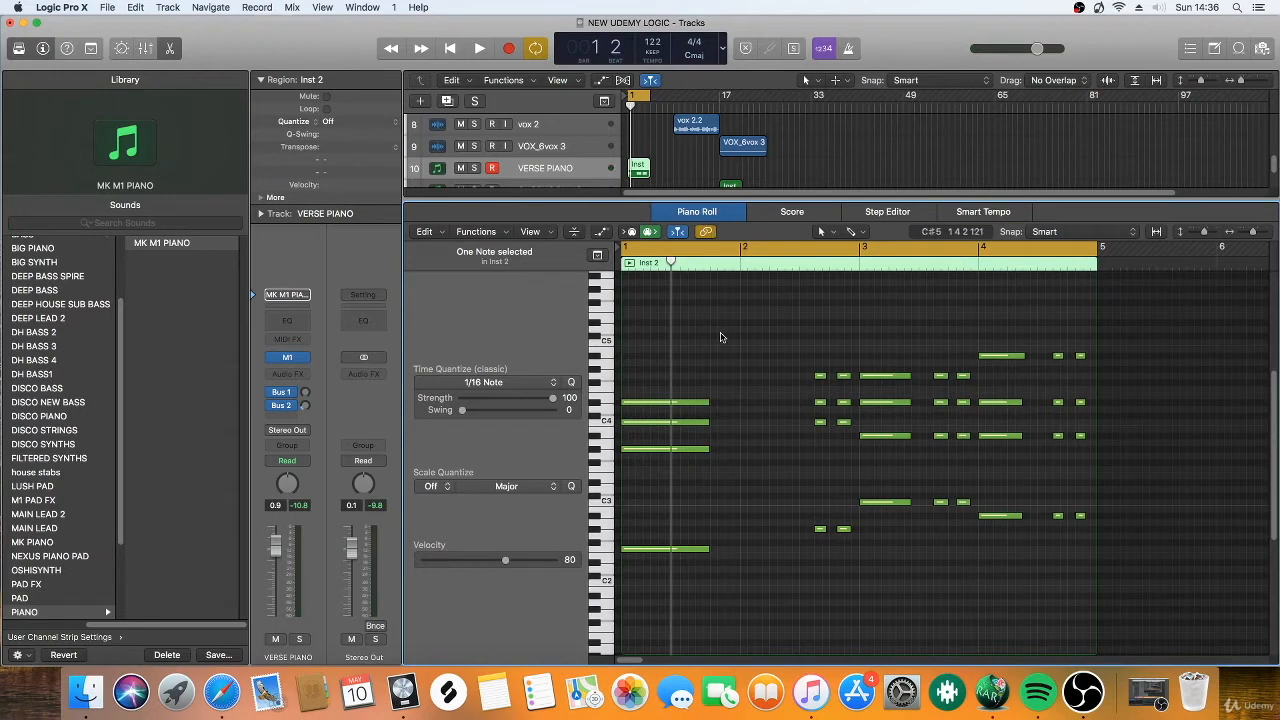
Close the Piano Roll, fill the VERSE PIANO track with region copies up to bar 17, and play with the cycle range extended to bar 17.
{"action": "left_click", "coordinate": [697, 213]}
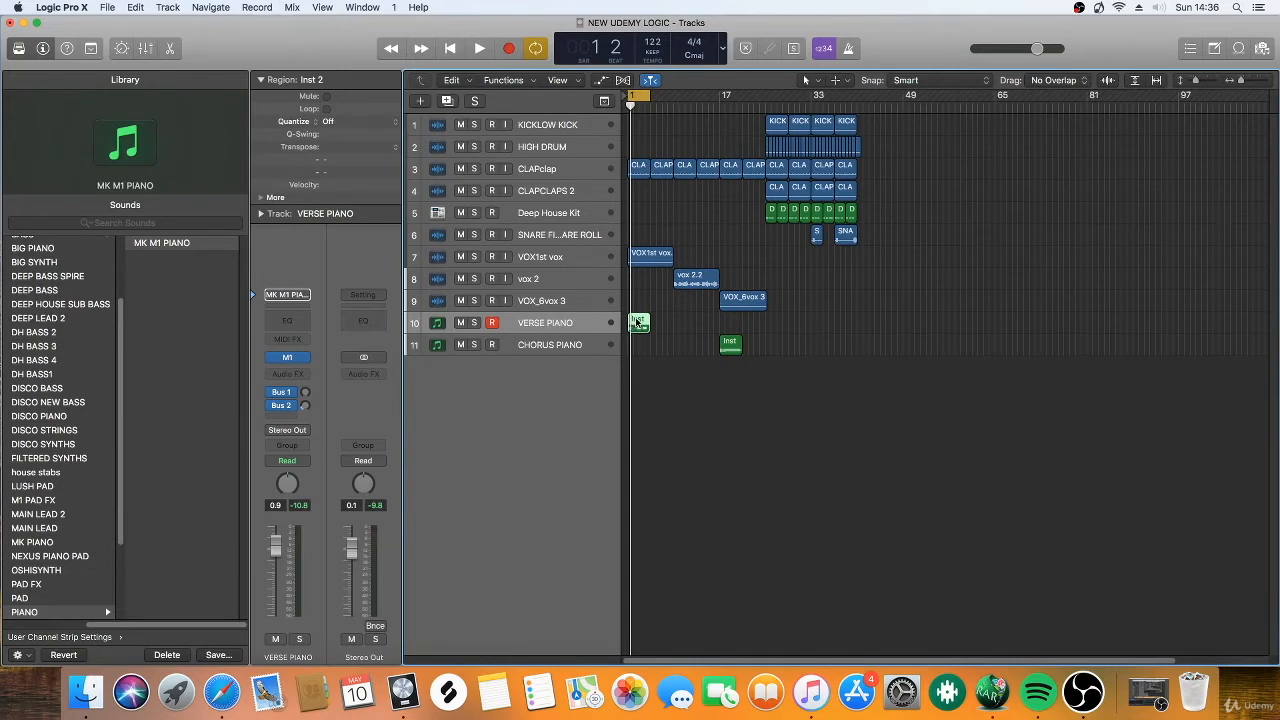
{"action": "left_click_drag", "start_coordinate": [636, 322], "coordinate": [683, 332]}
{"action": "left_click_drag", "start_coordinate": [1239, 82], "coordinate": [1244, 83]}
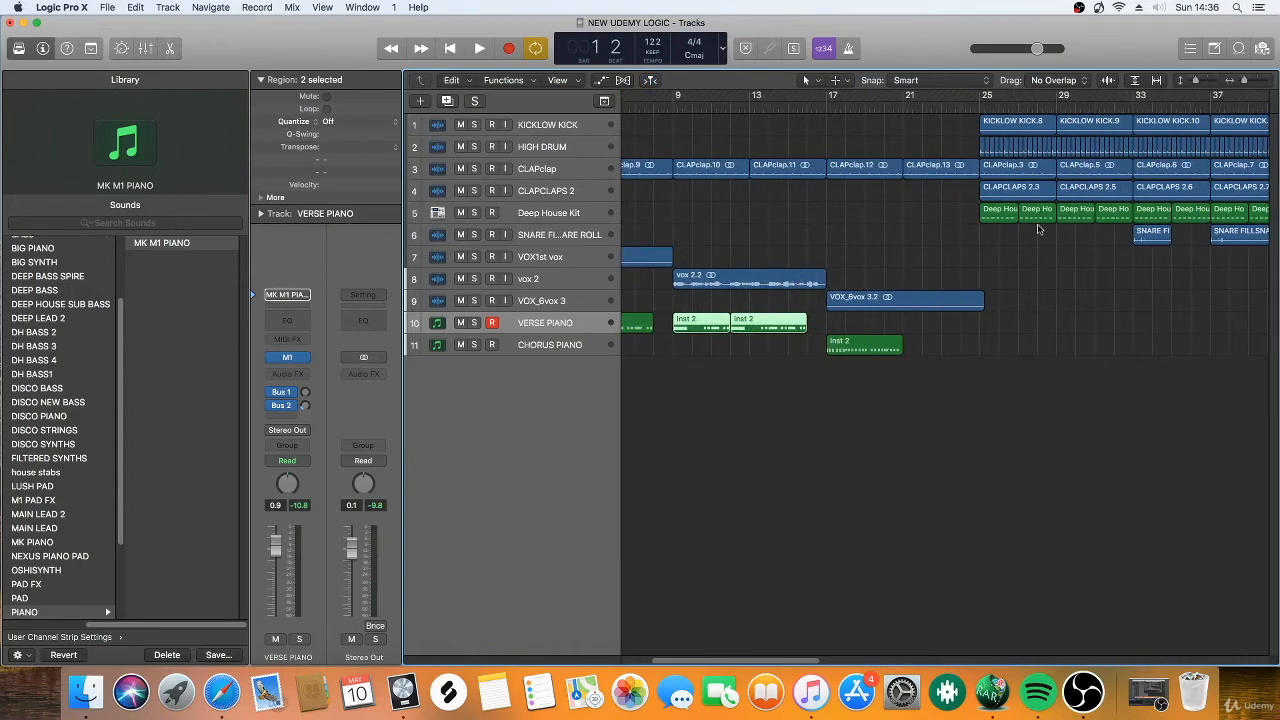
{"action": "left_click_drag", "start_coordinate": [651, 326], "coordinate": [672, 327]}
{"action": "left_click", "coordinate": [826, 324]}
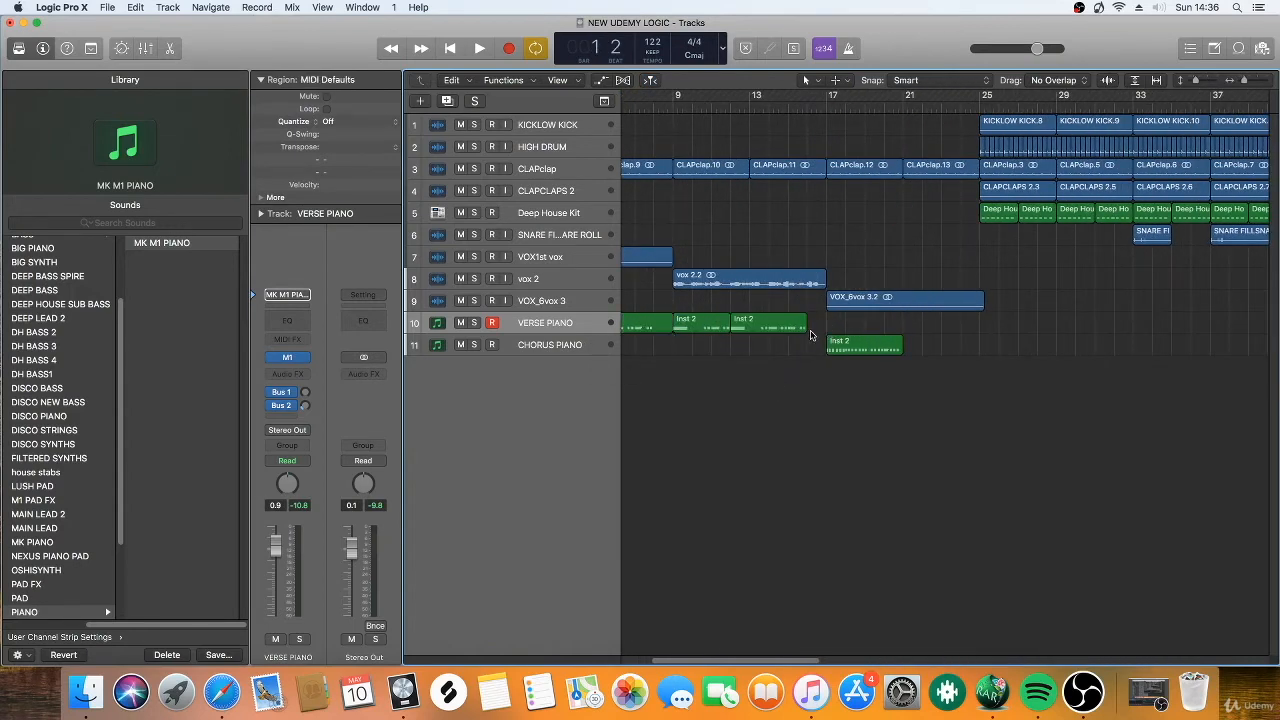
{"action": "left_click_drag", "start_coordinate": [801, 327], "coordinate": [828, 327]}
{"action": "key", "text": "space"}
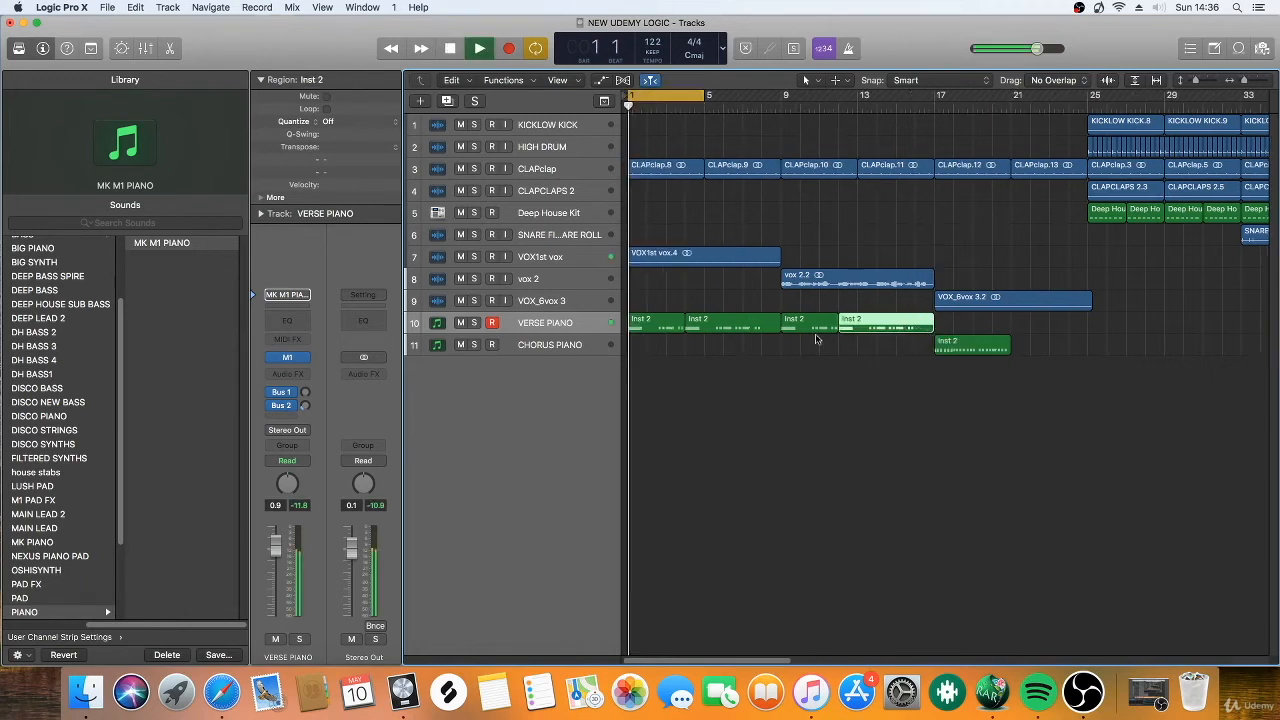
{"action": "left_click_drag", "start_coordinate": [703, 96], "coordinate": [933, 170]}
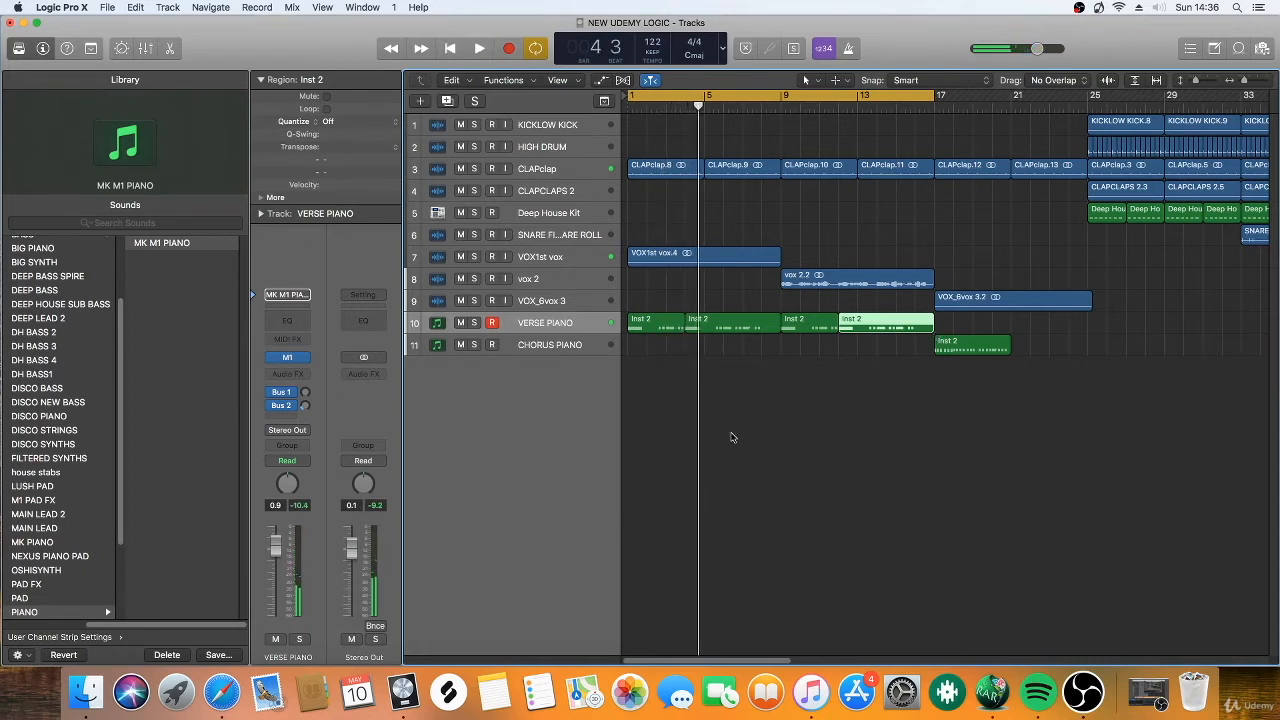
Delete the misaligned VERSE PIANO copies and duplicate the four-bar region again so the copies start at bars 5, 9 and 13.
{"action": "left_click_drag", "start_coordinate": [863, 380], "coordinate": [744, 325]}
{"action": "key", "text": "Delete"}
{"action": "mouse_move", "coordinate": [838, 334]}
{"action": "left_mouse_down"}
{"action": "mouse_move", "coordinate": [675, 323]}
{"action": "mouse_move", "coordinate": [826, 327]}
{"action": "left_mouse_up"}
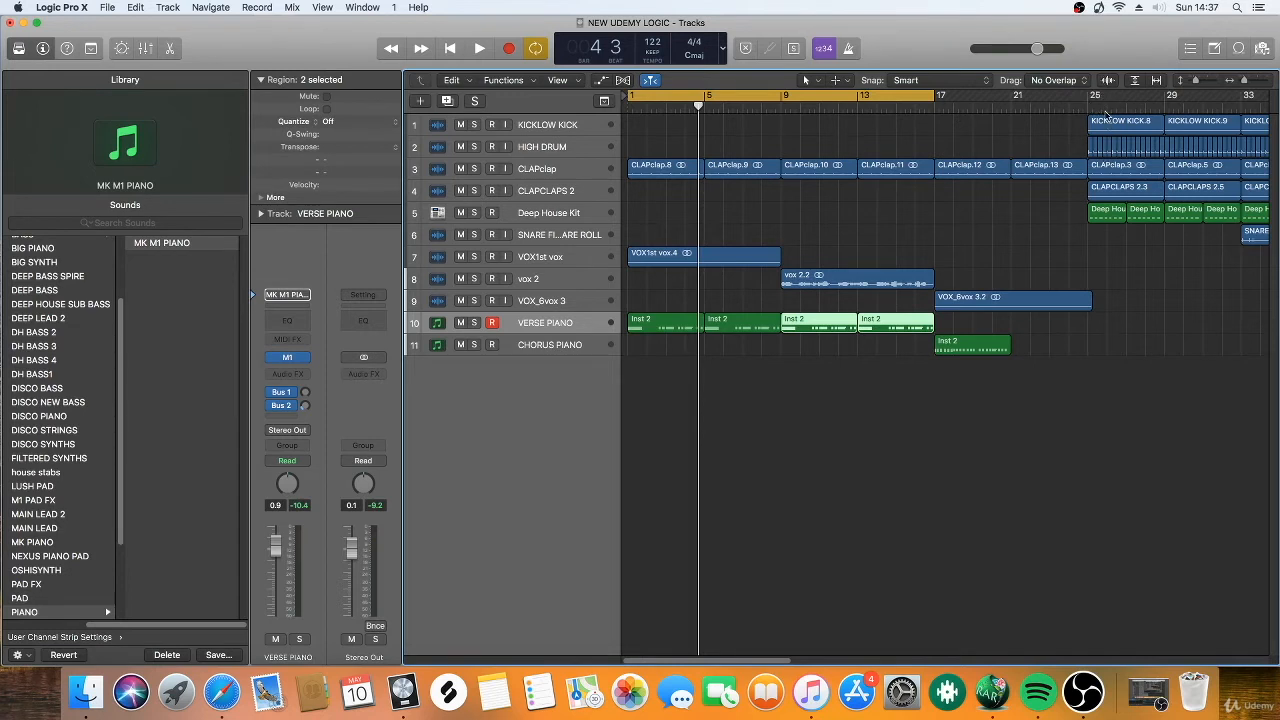
Set the cycle range to start at bar 17 and end just past bar 25, and open the CHORUS PIANO region in the Piano Roll.
{"action": "left_click_drag", "start_coordinate": [935, 100], "coordinate": [1110, 100]}
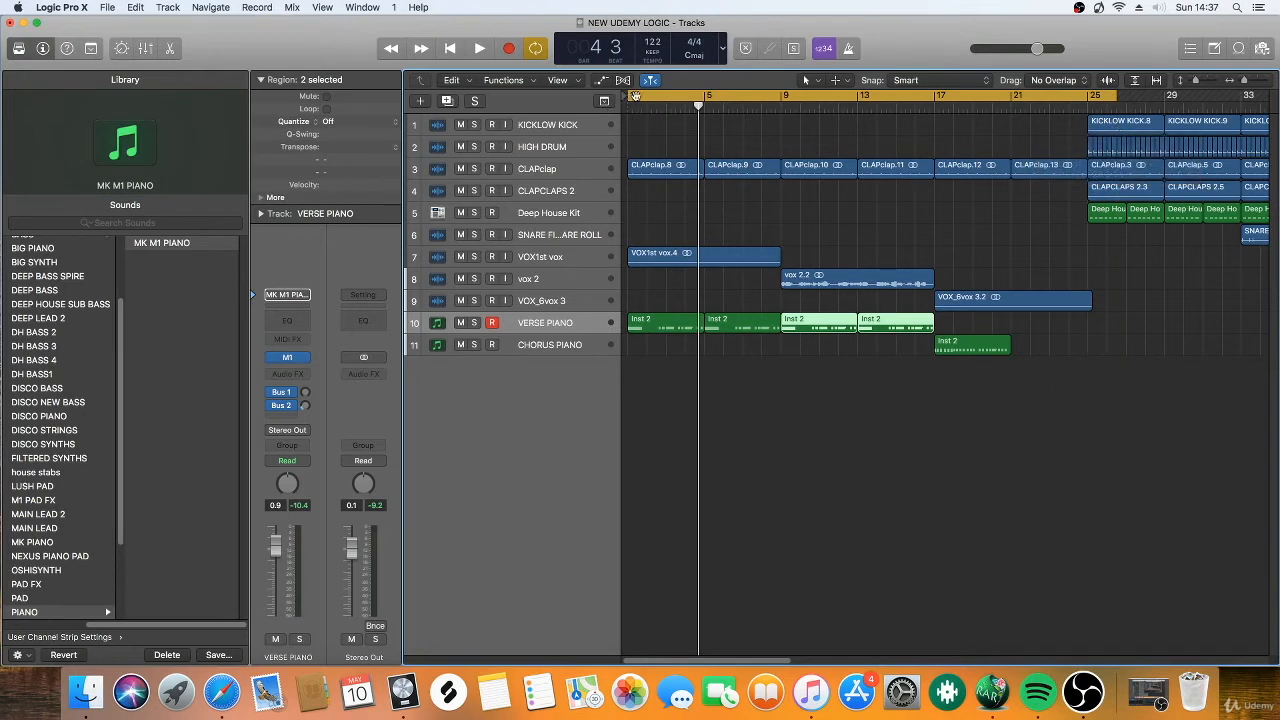
{"action": "left_click_drag", "start_coordinate": [629, 98], "coordinate": [932, 153]}
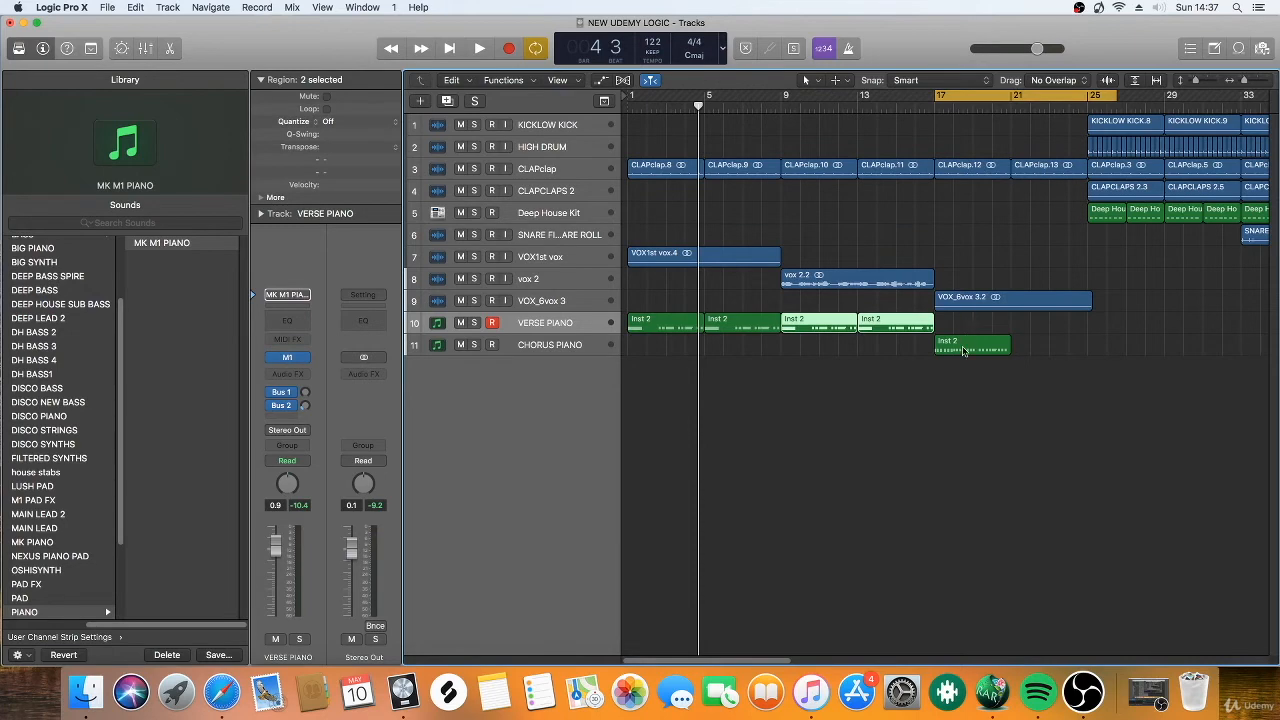
{"action": "double_click", "coordinate": [964, 350]}
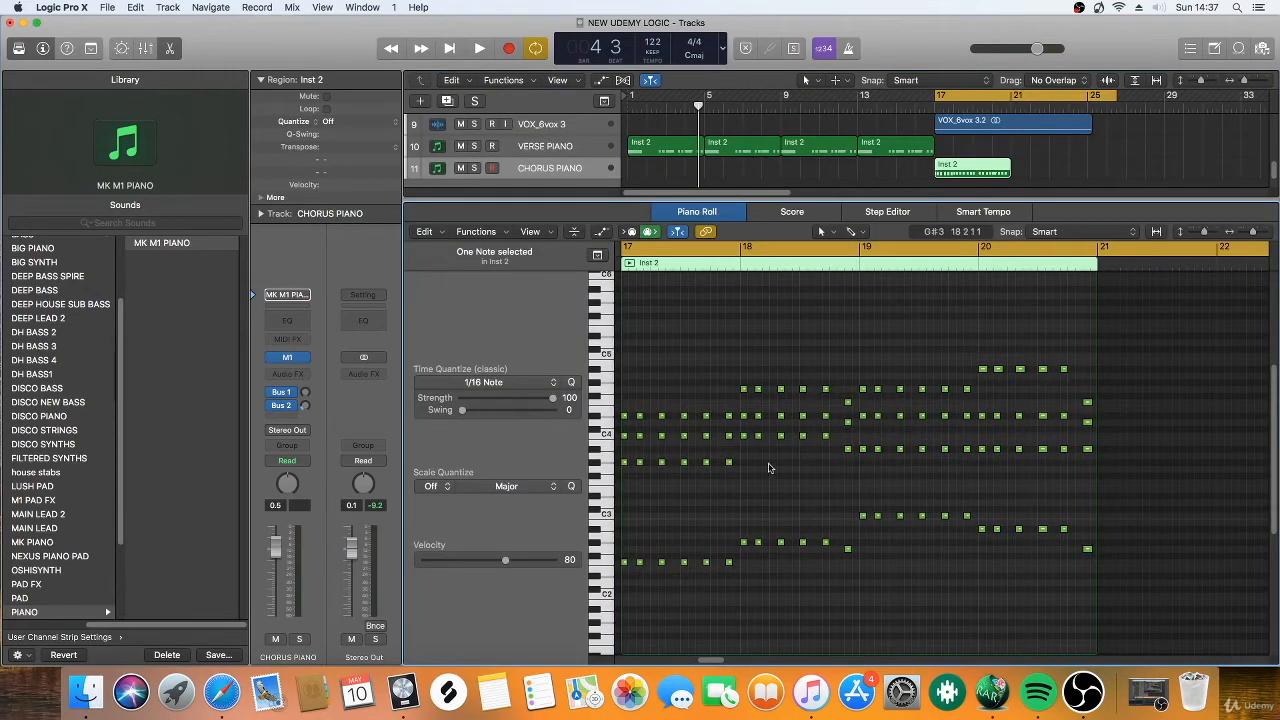
Compare the note patterns of the last VERSE PIANO region and the CHORUS PIANO region in the Piano Roll.
{"action": "left_click", "coordinate": [871, 145]}
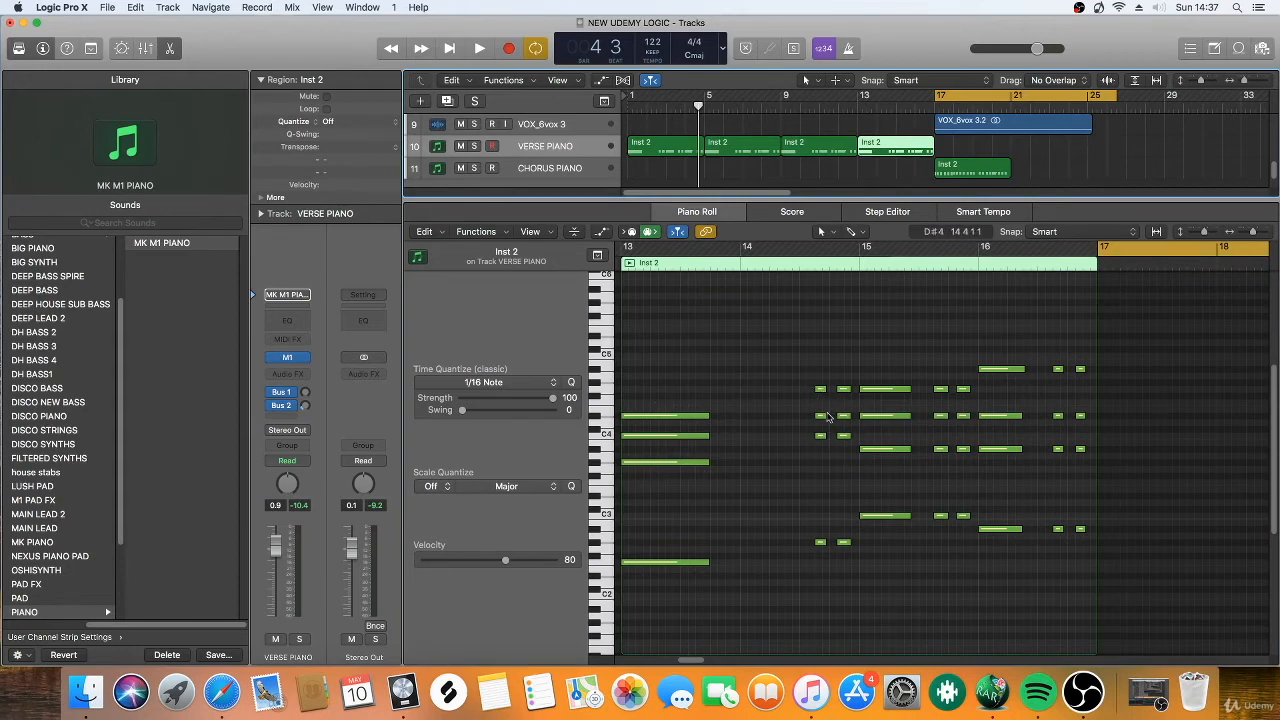
{"action": "left_click", "coordinate": [957, 170]}
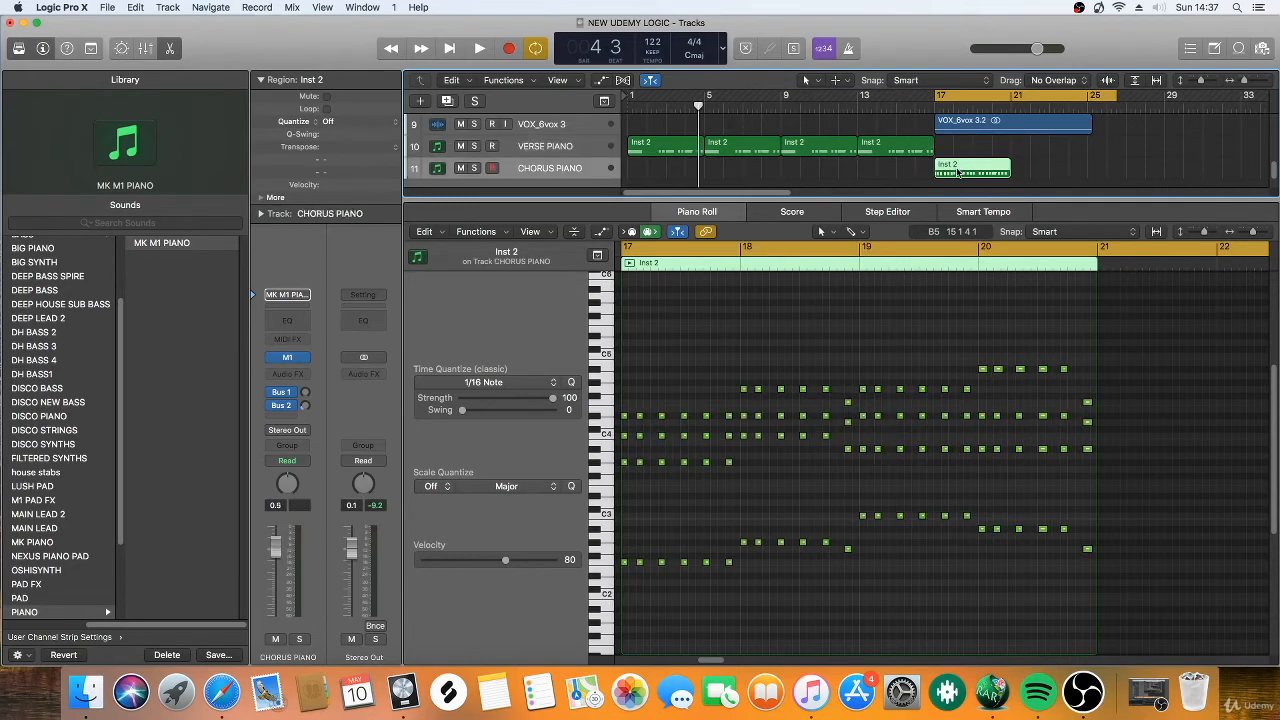
{"action": "left_click", "coordinate": [915, 170]}
{"action": "left_click", "coordinate": [961, 168]}
{"action": "left_click_drag", "start_coordinate": [1254, 233], "coordinate": [1258, 233]}
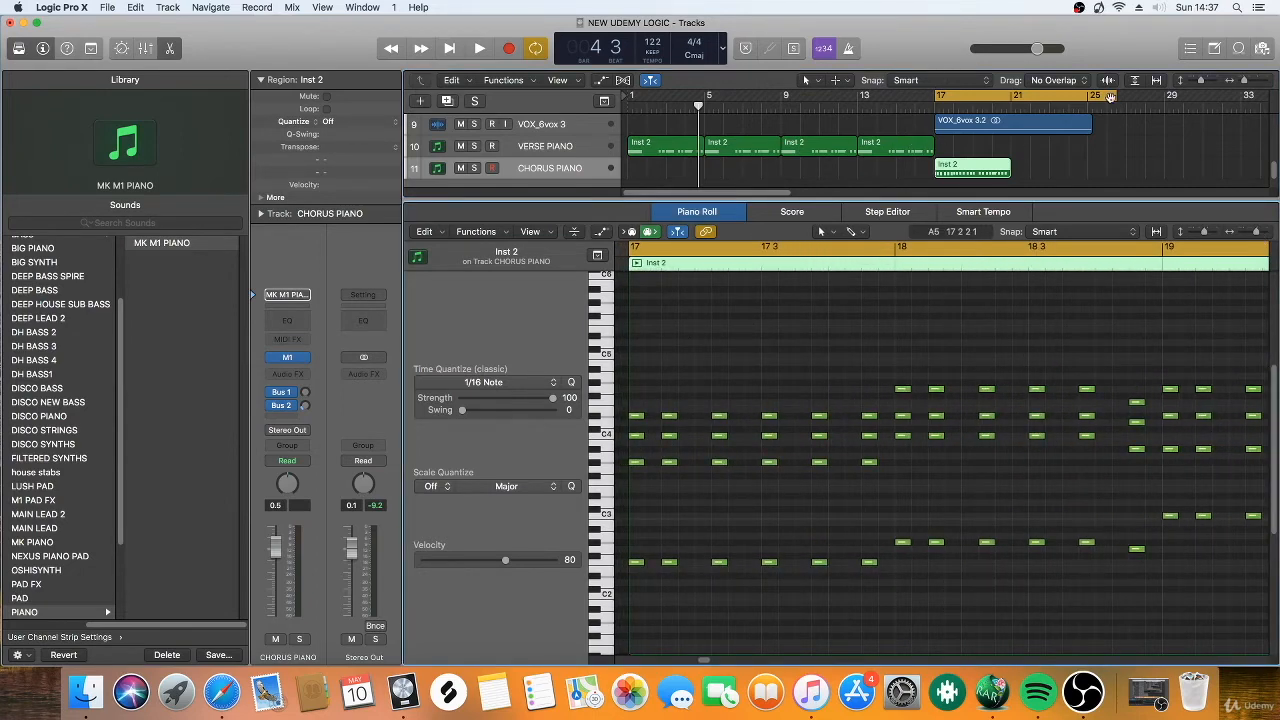
Shorten the cycle range to bars 17–21 and play back the chorus piano.
{"action": "left_click_drag", "start_coordinate": [1117, 100], "coordinate": [1010, 100]}
{"action": "key", "text": "space"}
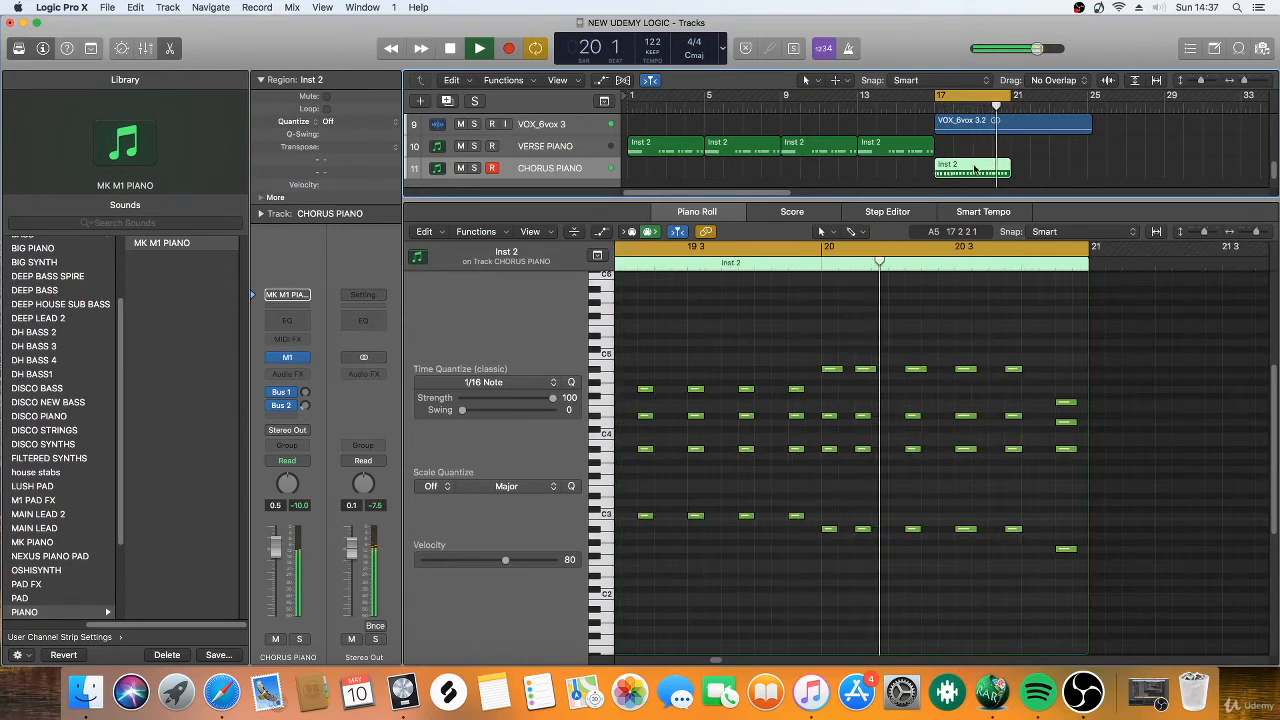
{"action": "key", "text": "space"}
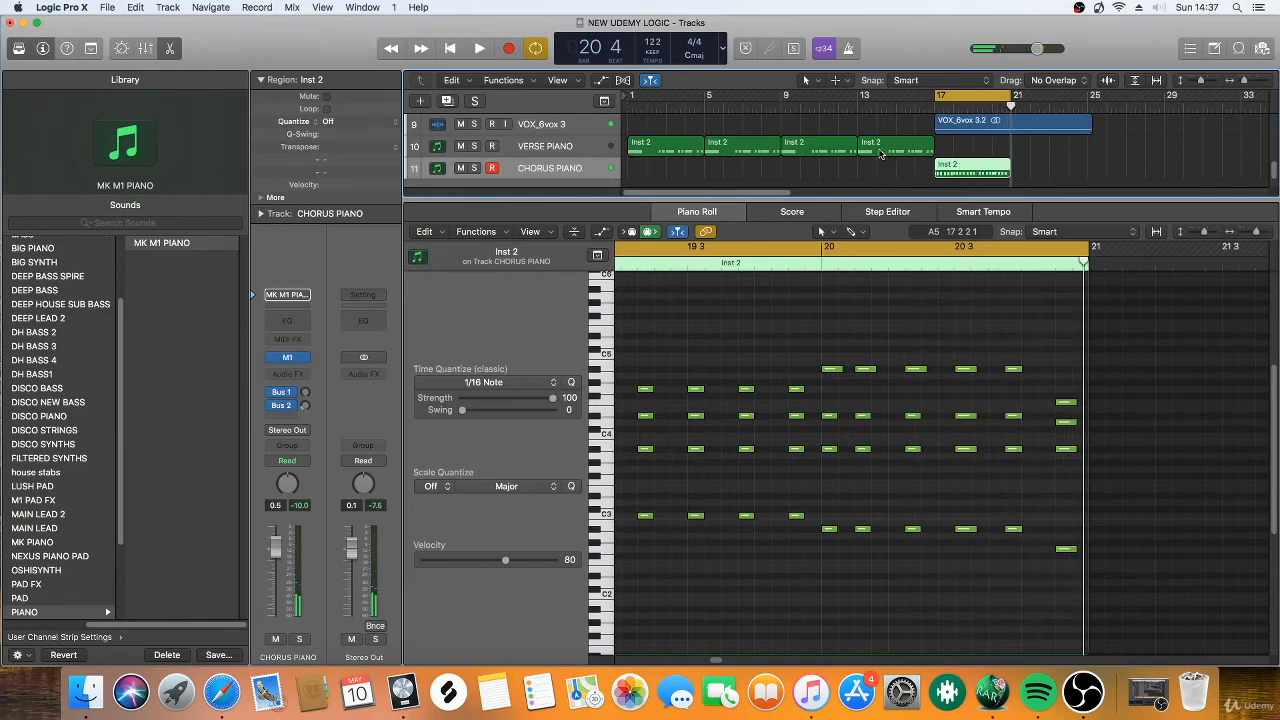
Copy the last VERSE PIANO region to bar 17, shorten the cycle range to bars 17–19 and play it briefly.
{"action": "left_click_drag", "start_coordinate": [880, 153], "coordinate": [955, 148]}
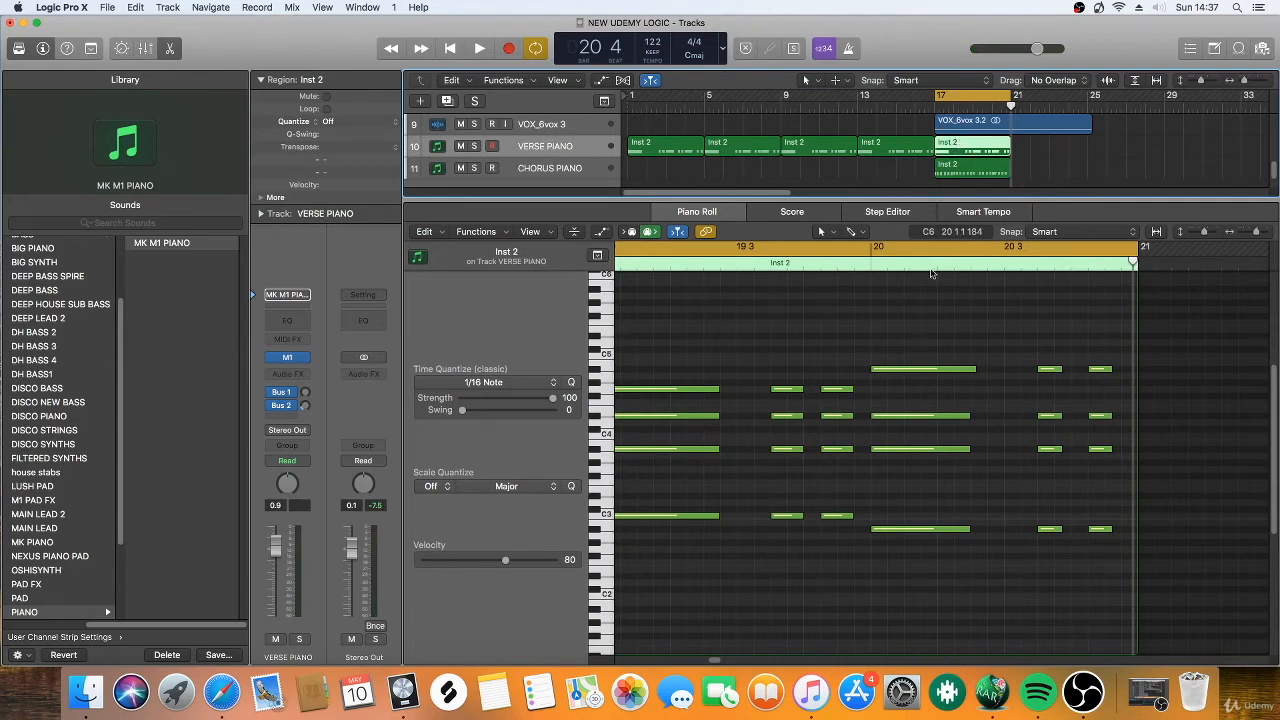
{"action": "left_click_drag", "start_coordinate": [1013, 103], "coordinate": [973, 100]}
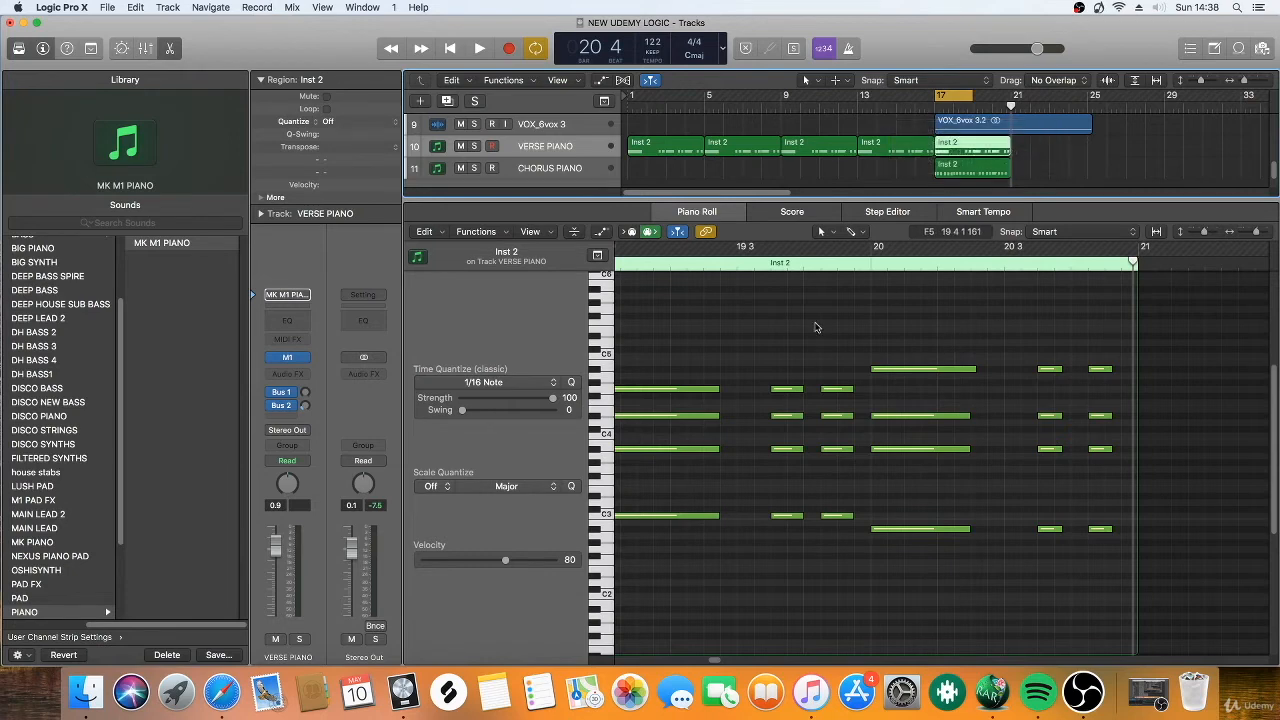
{"action": "key", "text": "space"}
{"action": "key", "text": "space"}
Shorten all four notes of the copied region's first chord to about a third of a beat and play it back.
{"action": "left_click_drag", "start_coordinate": [894, 368], "coordinate": [840, 626]}
{"action": "scroll", "coordinate": [866, 410], "scroll_direction": "down", "scroll_amount": 1}
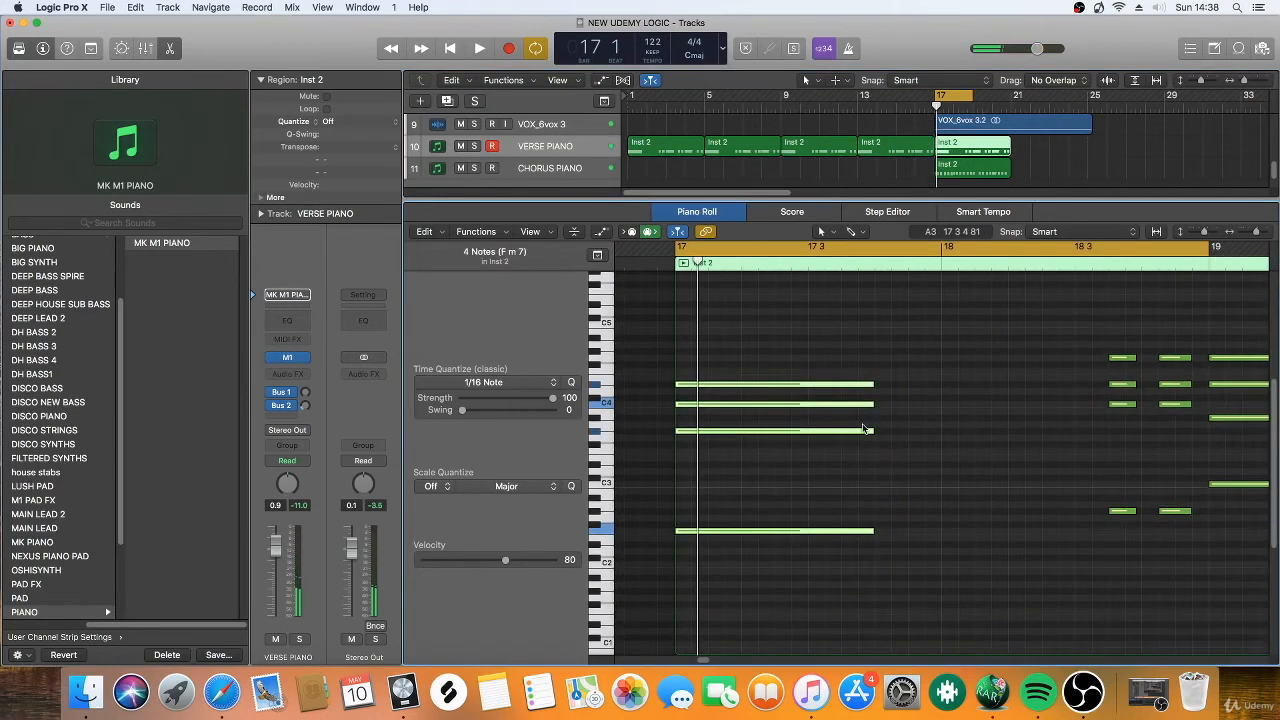
{"action": "left_click_drag", "start_coordinate": [872, 384], "coordinate": [697, 404]}
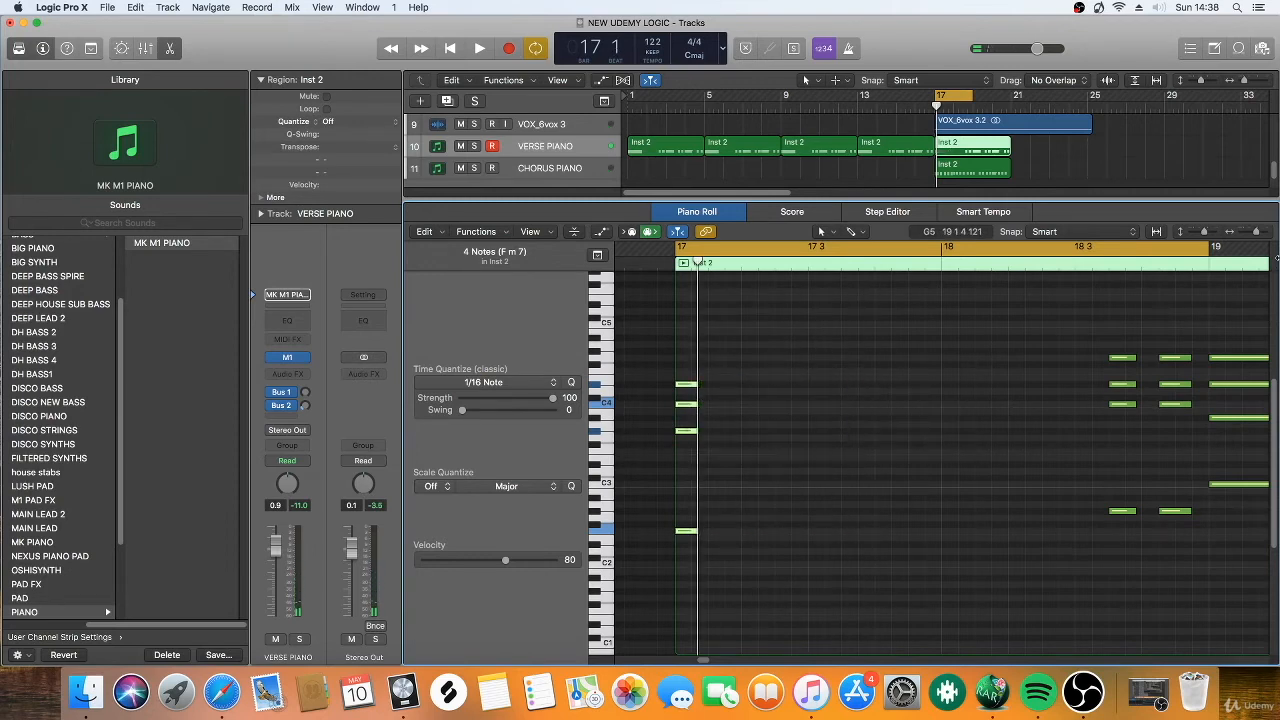
{"action": "left_click_drag", "start_coordinate": [1256, 232], "coordinate": [1260, 232]}
{"action": "key", "text": "space"}
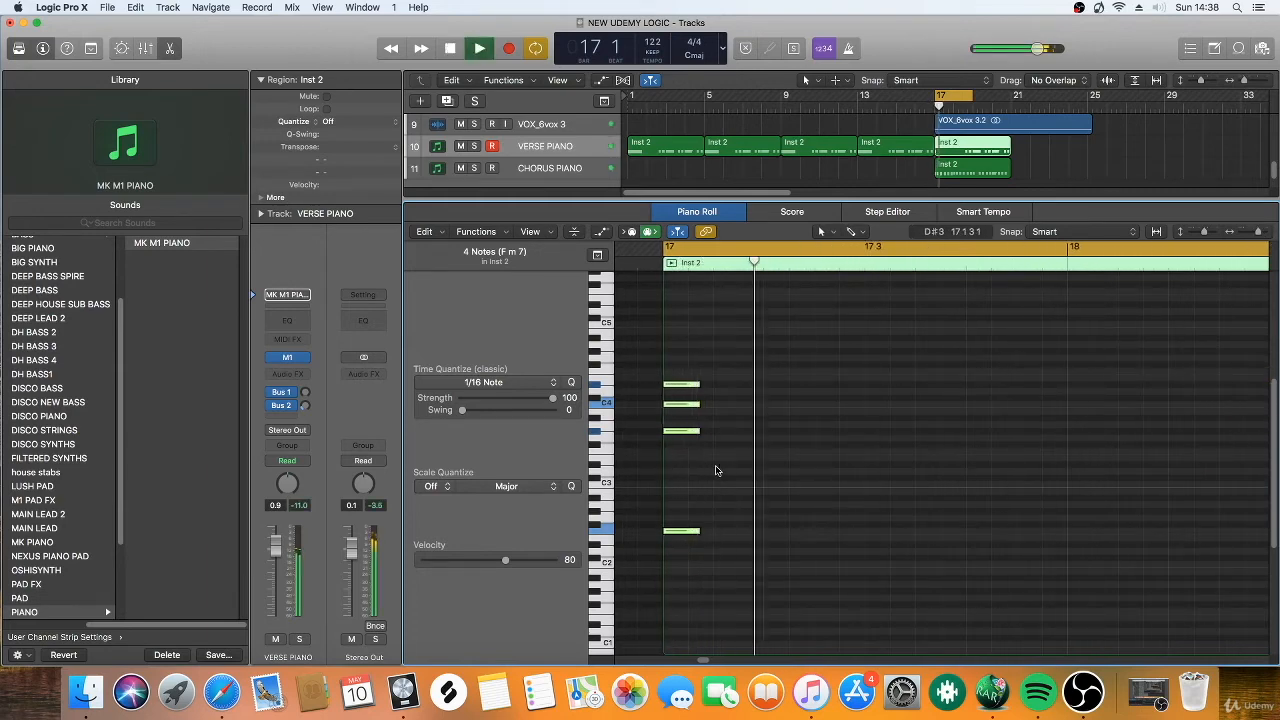
{"action": "key", "text": "space"}
Mute the CHORUS PIANO track and play the shortened chord on its own.
{"action": "left_click", "coordinate": [460, 168]}
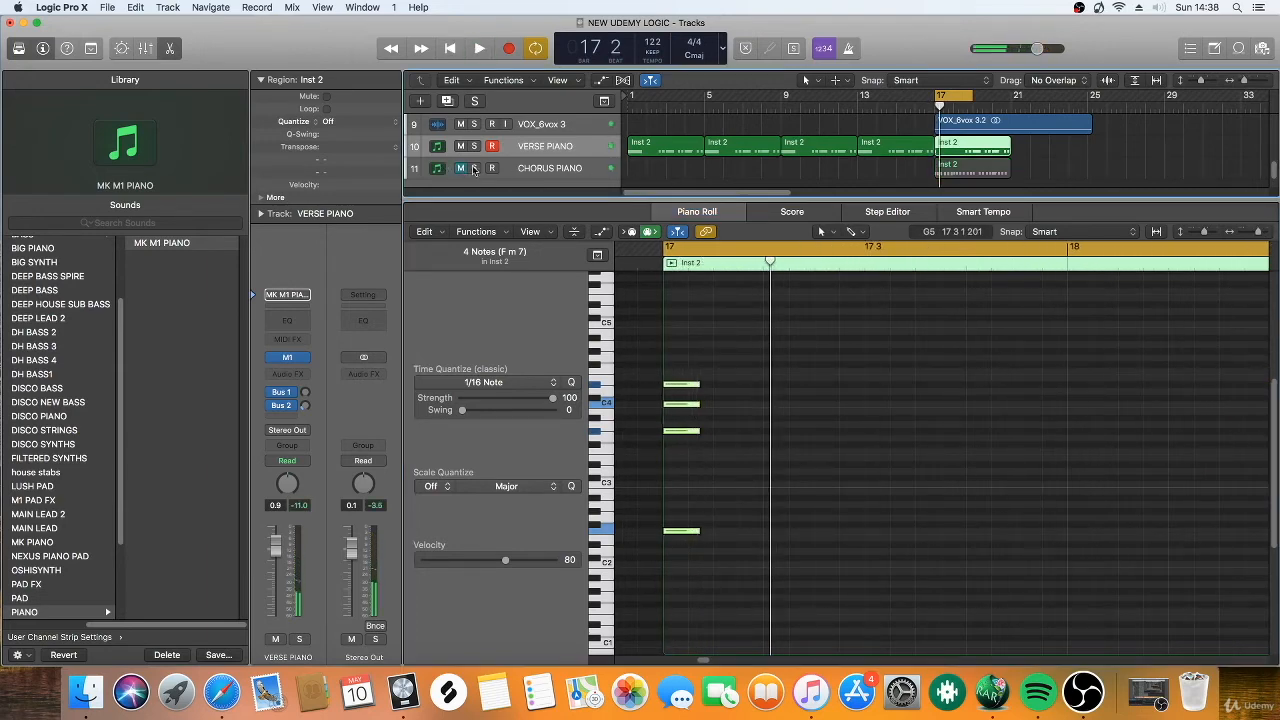
{"action": "key", "text": "space"}
Trim the first chord to about a sixteenth note, copy it at half-beat intervals to make four stabs, and play them back.
{"action": "key", "text": "space"}
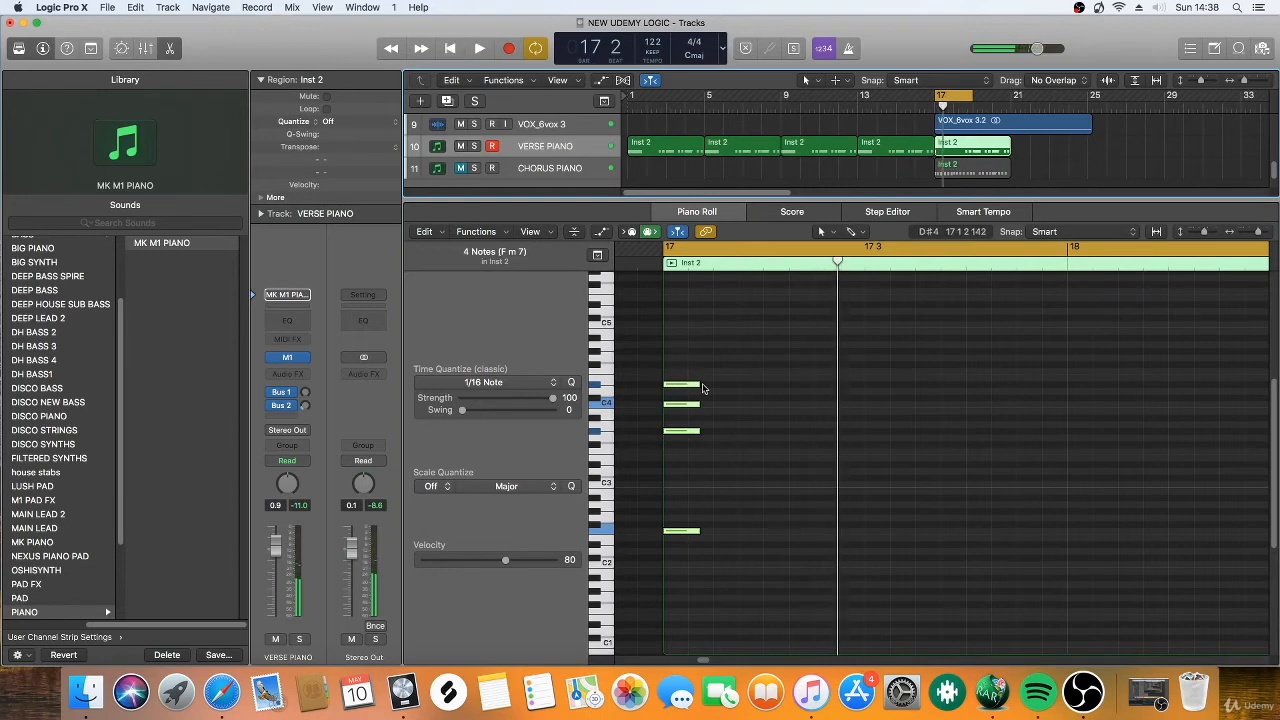
{"action": "left_click_drag", "start_coordinate": [699, 384], "coordinate": [763, 574]}
{"action": "key", "text": "space"}
{"action": "key", "text": "space"}
{"action": "key", "text": "space"}
{"action": "key", "text": "space"}
{"action": "key", "text": "space"}
Respace the third and fourth chord stabs three sixteenths apart after the second, add a fifth at the same spacing, and play them back.
{"action": "key", "text": "space"}
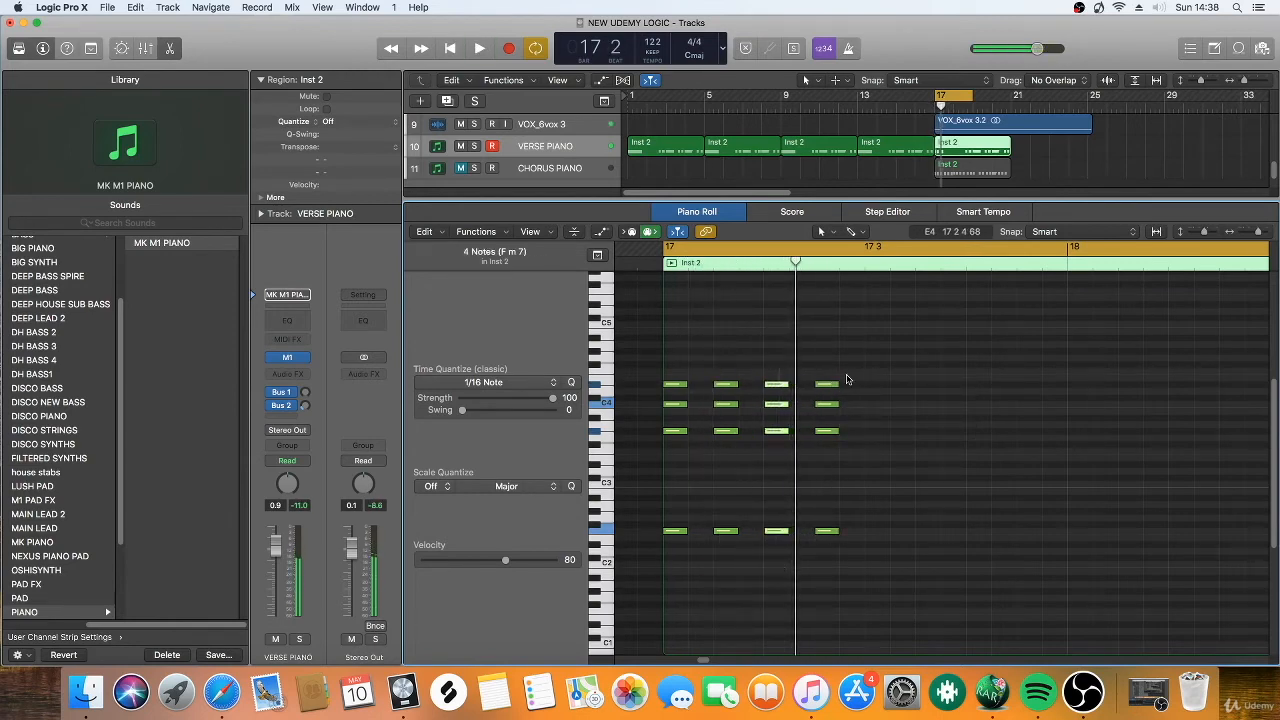
{"action": "left_click_drag", "start_coordinate": [859, 351], "coordinate": [813, 520]}
{"action": "left_click_drag", "start_coordinate": [780, 387], "coordinate": [860, 606]}
{"action": "key", "text": "space"}
{"action": "key", "text": "space"}
{"action": "left_click_drag", "start_coordinate": [850, 385], "coordinate": [957, 389]}
{"action": "key", "text": "space"}
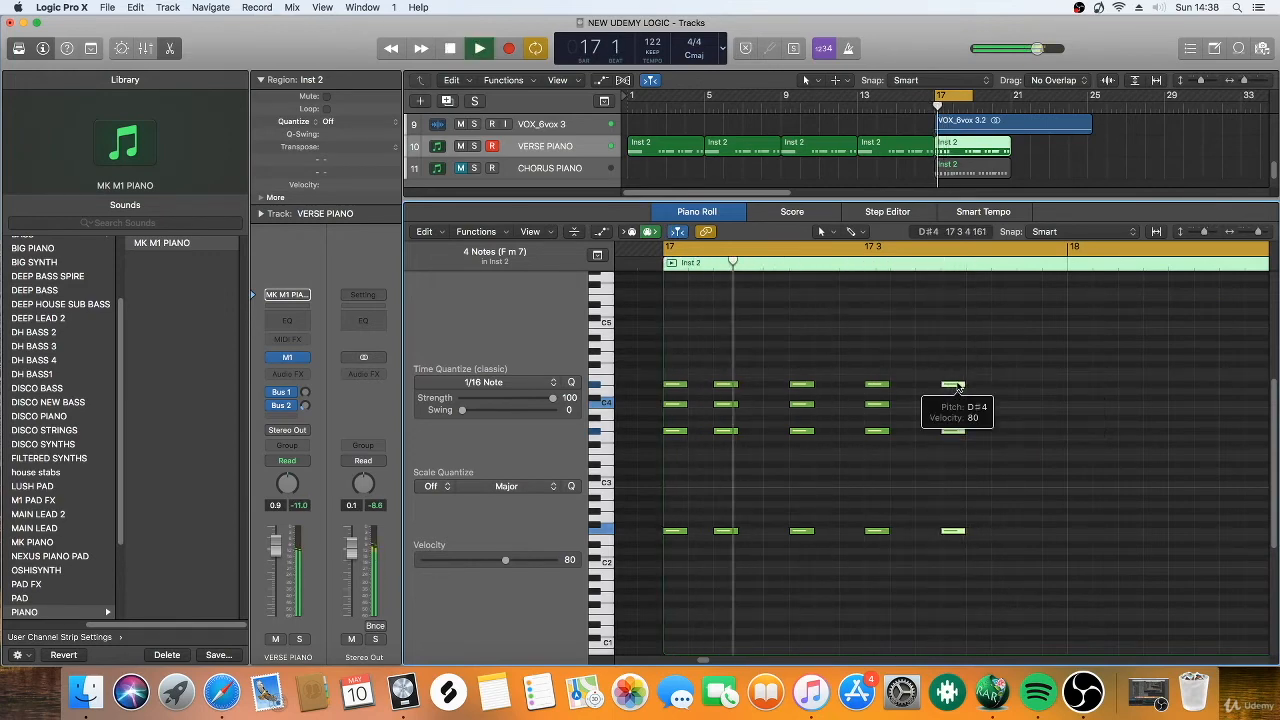
{"action": "key", "text": "space"}
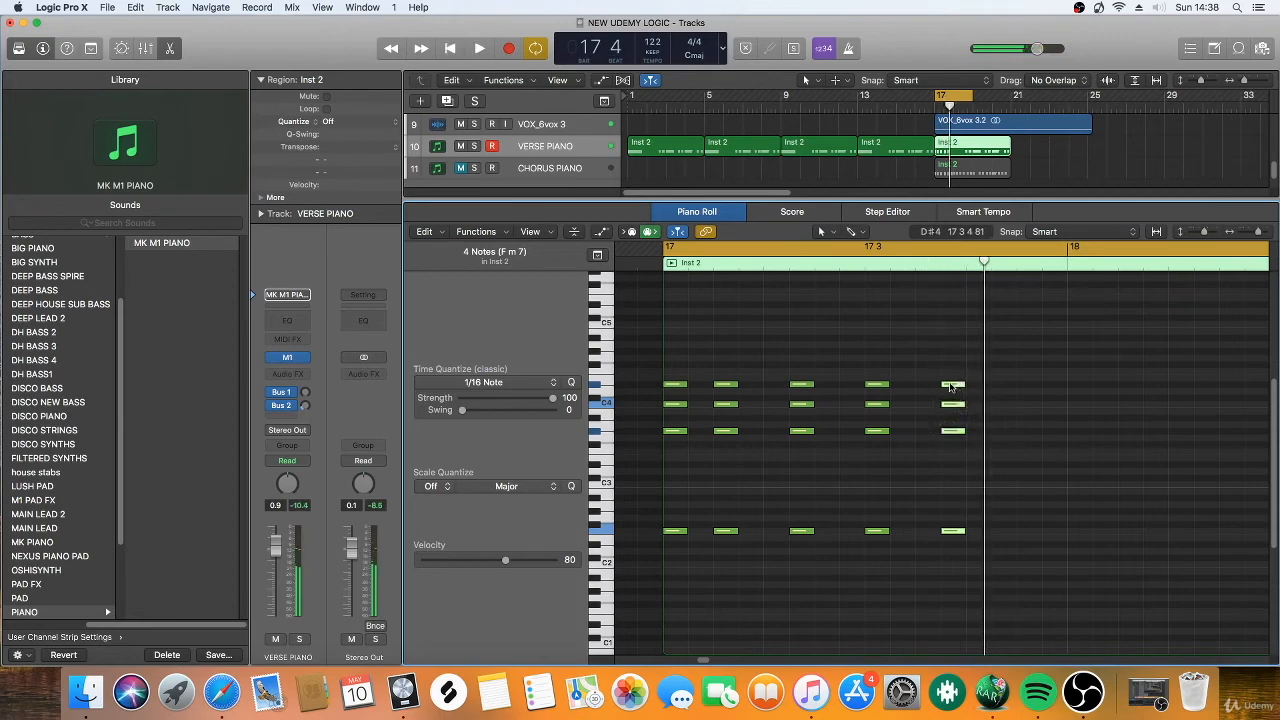
Copy the fifth chord stab three sixteenths further on as a sixth stab and play the bar back.
{"action": "left_click_drag", "start_coordinate": [951, 387], "coordinate": [1031, 387]}
{"action": "key", "text": "space"}
{"action": "key", "text": "space"}
{"action": "key", "text": "space"}
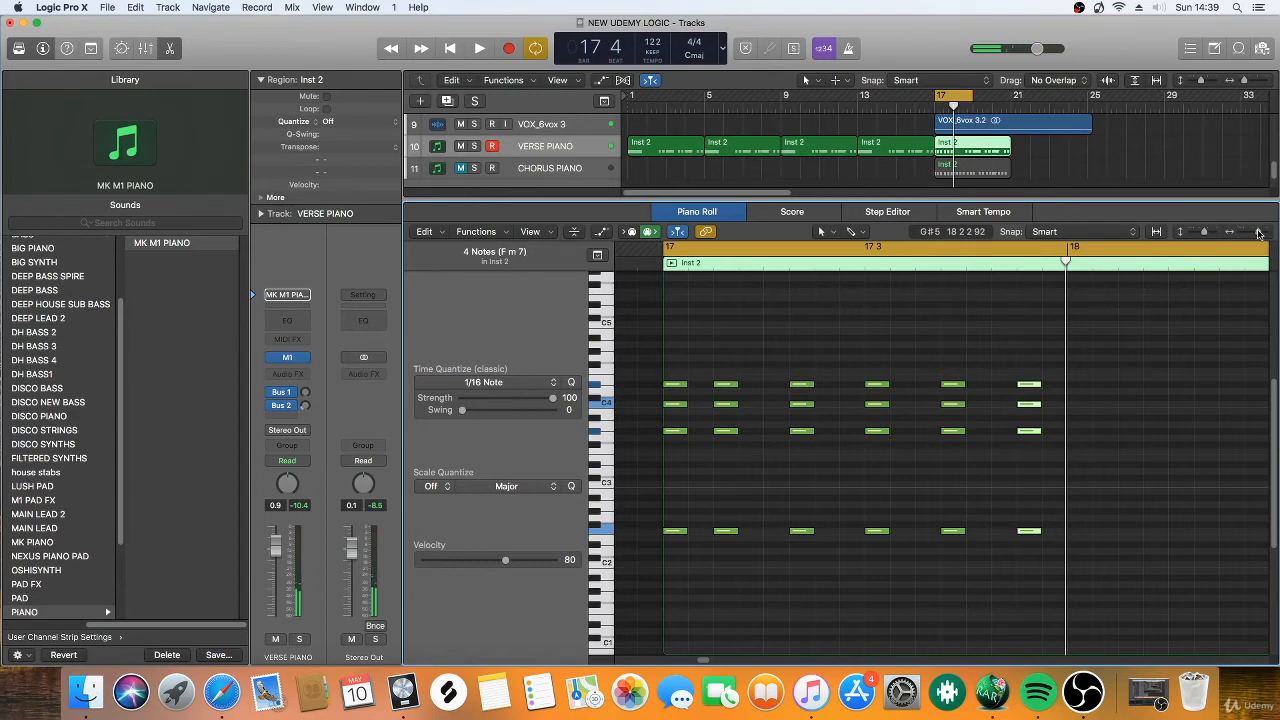
Move the first of the two short A♭maj7 chords late in bar 18 to the start of bar 18.
{"action": "left_click_drag", "start_coordinate": [1259, 233], "coordinate": [1253, 233]}
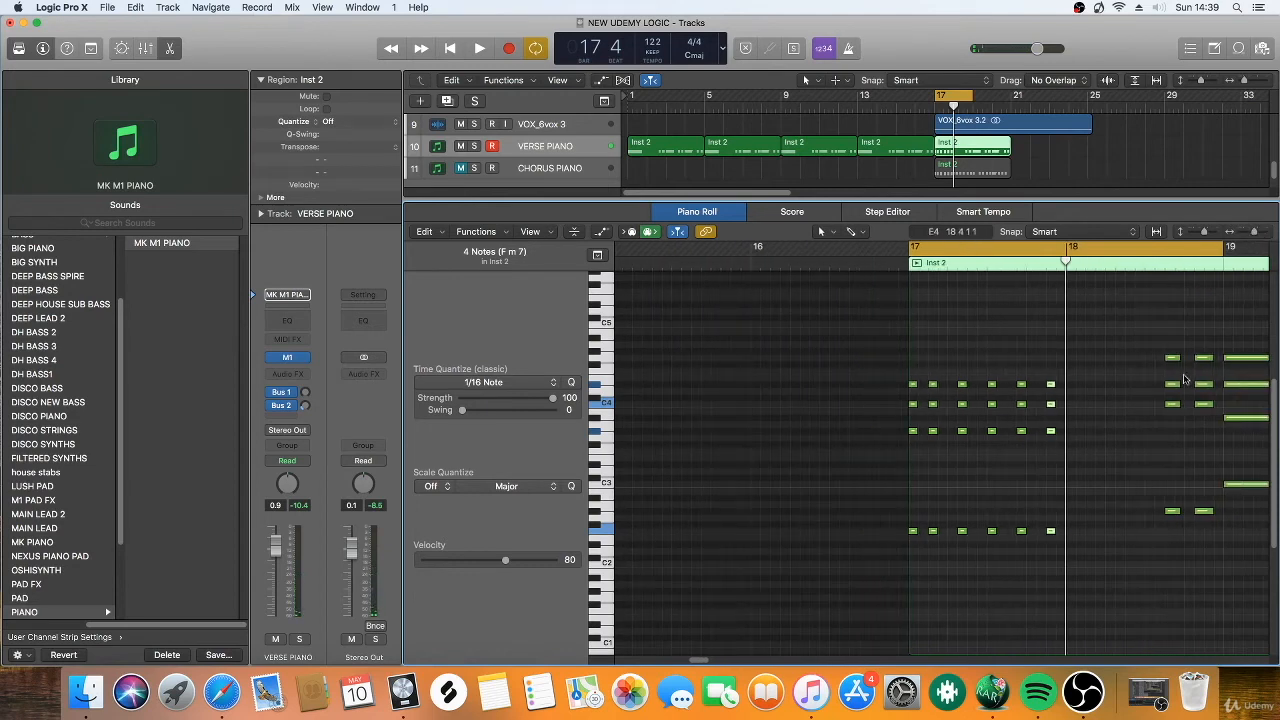
{"action": "left_click", "coordinate": [1160, 339]}
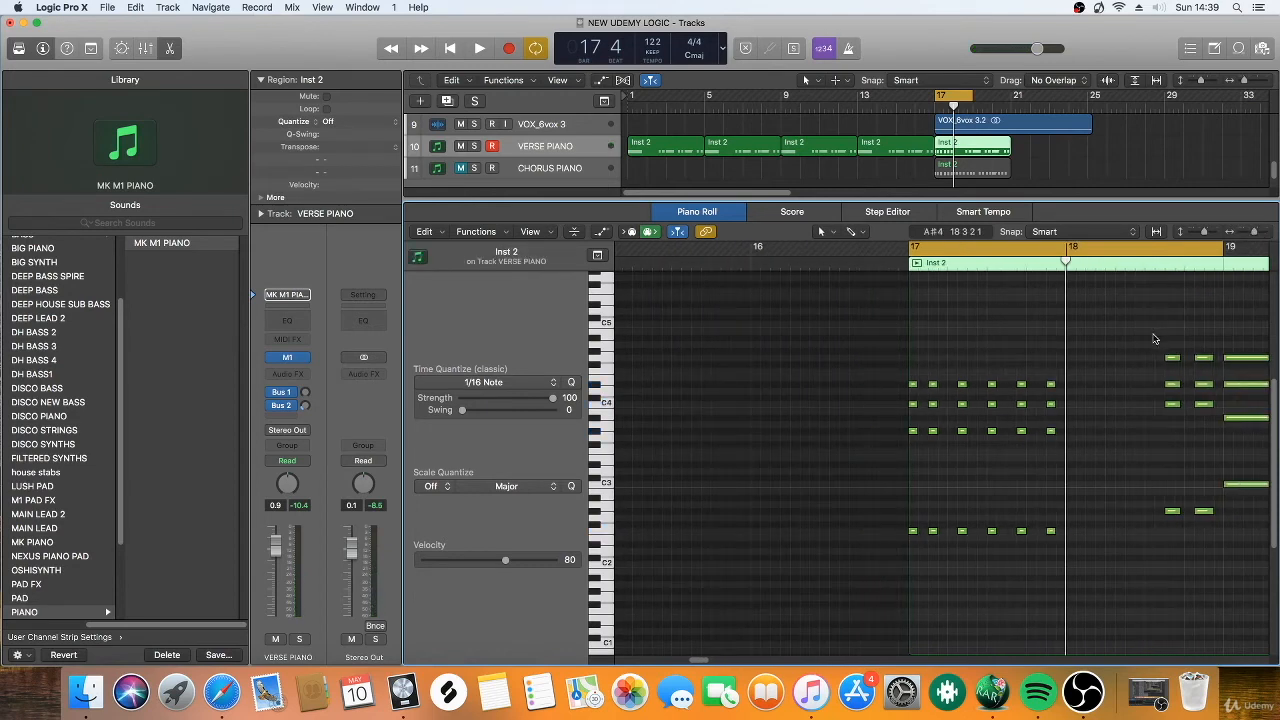
{"action": "left_click_drag", "start_coordinate": [1153, 339], "coordinate": [1184, 530]}
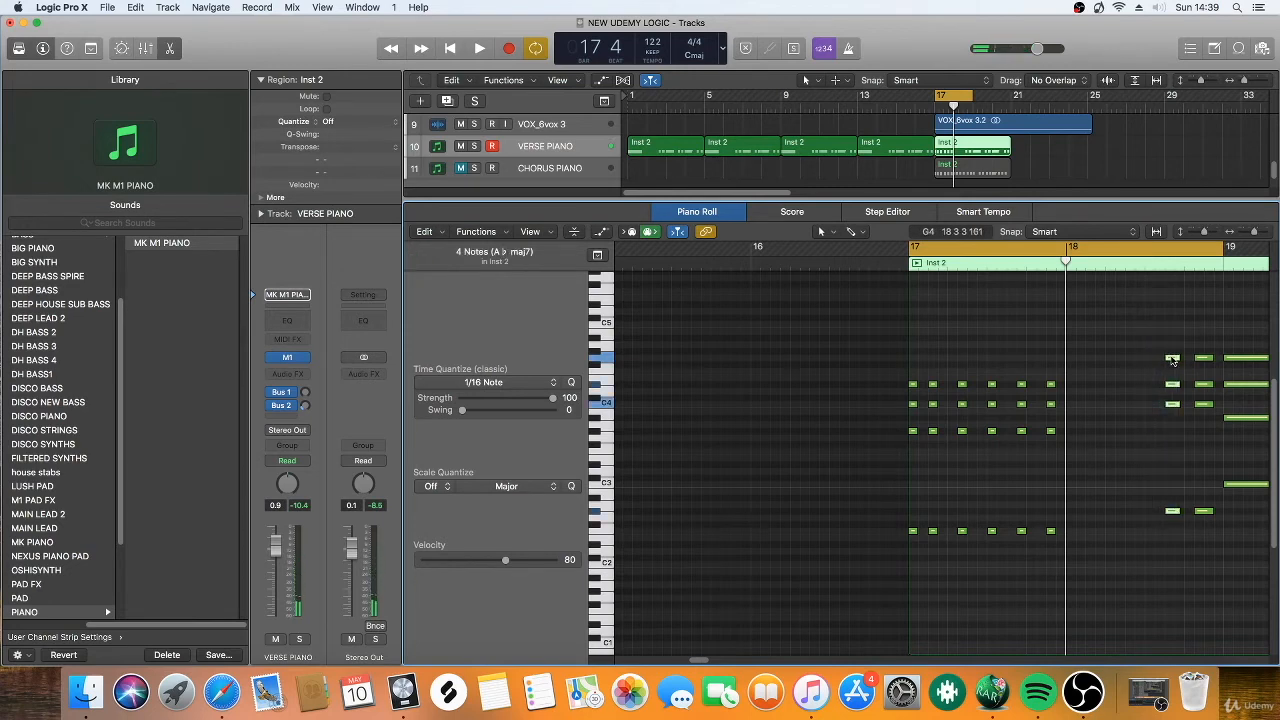
{"action": "left_click_drag", "start_coordinate": [1172, 360], "coordinate": [1073, 361]}
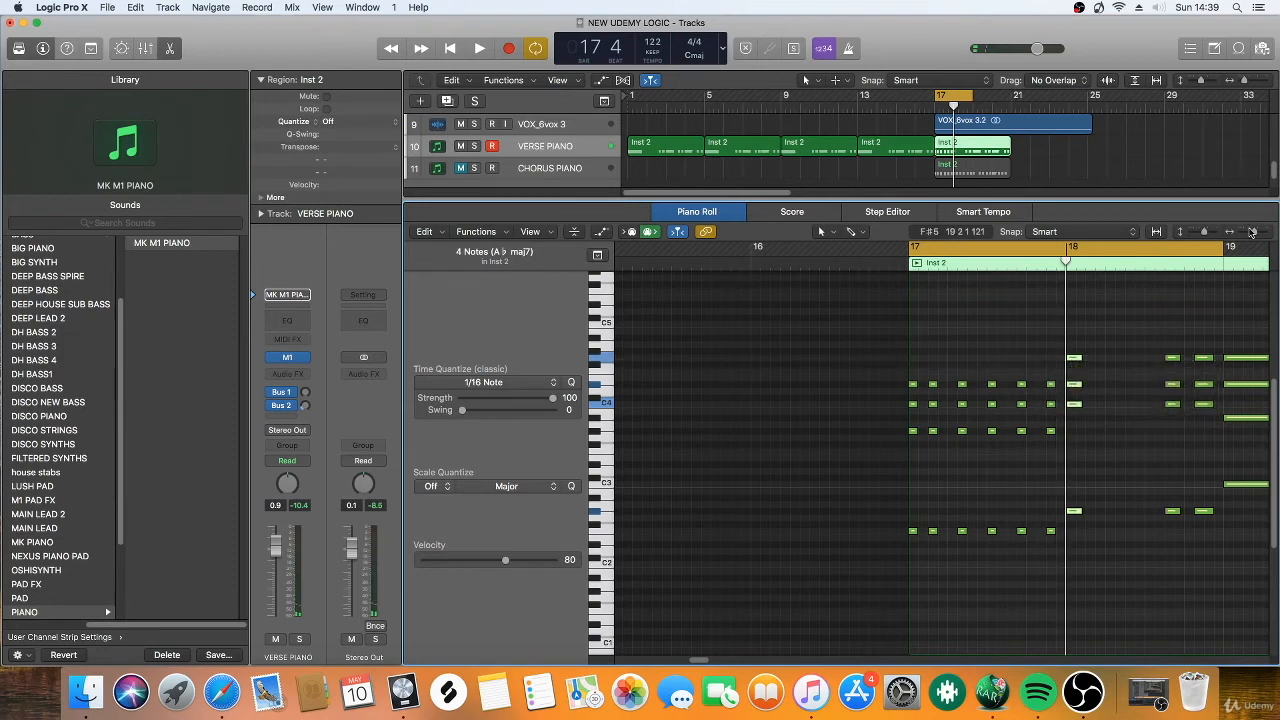
Trim the A♭maj7 chord to about a sixteenth note, copy it into four stabs matching bar 17's rhythm, and play them back.
{"action": "left_click_drag", "start_coordinate": [1252, 232], "coordinate": [1257, 232]}
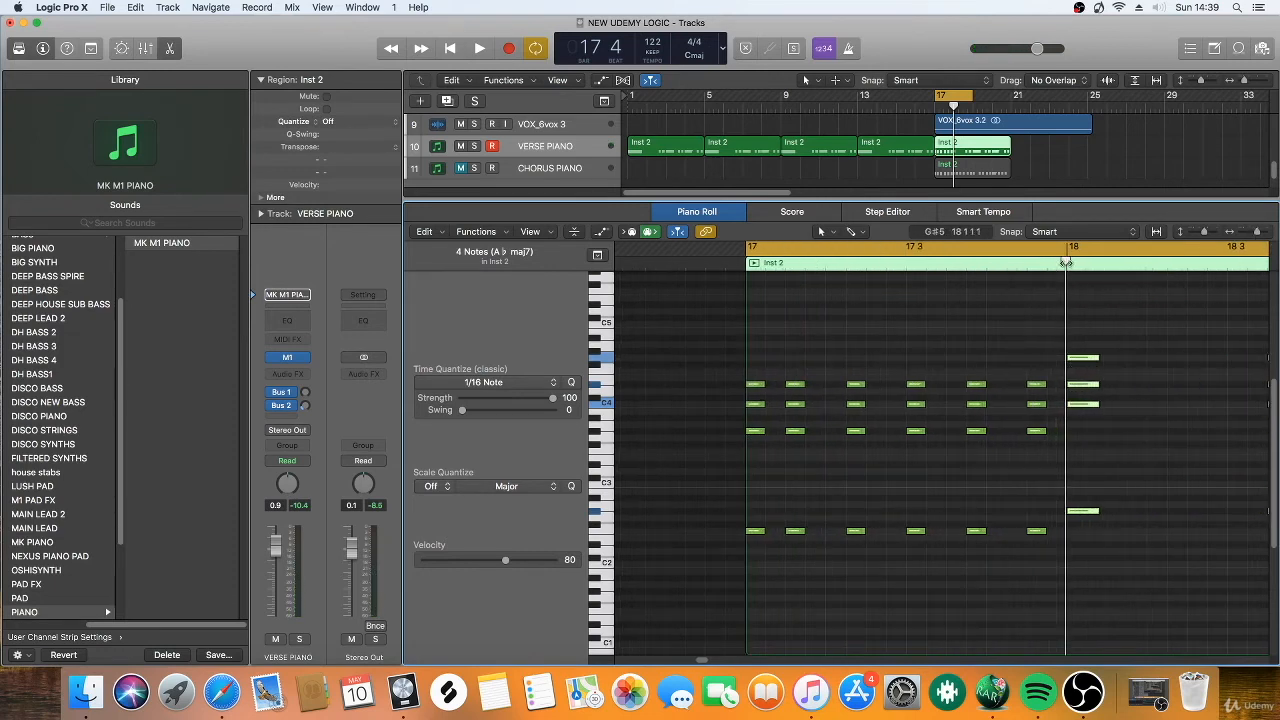
{"action": "left_click_drag", "start_coordinate": [1066, 262], "coordinate": [1017, 262]}
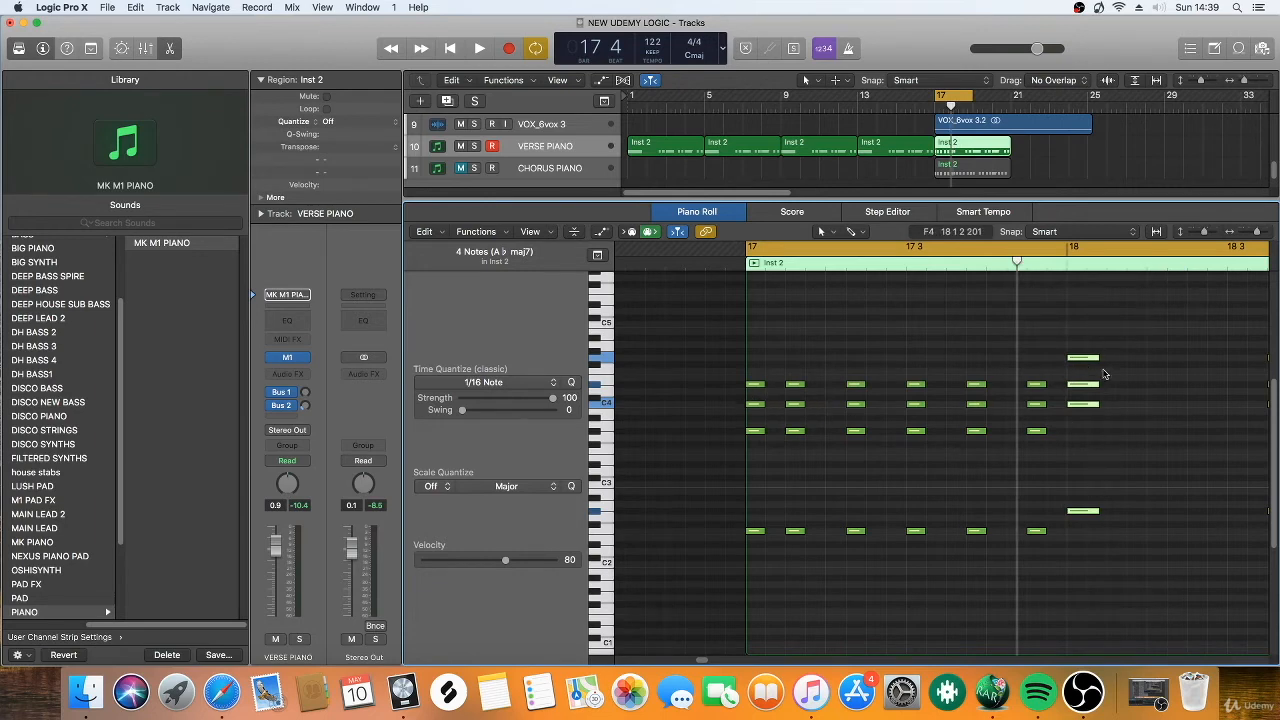
{"action": "left_click_drag", "start_coordinate": [1094, 364], "coordinate": [1238, 359]}
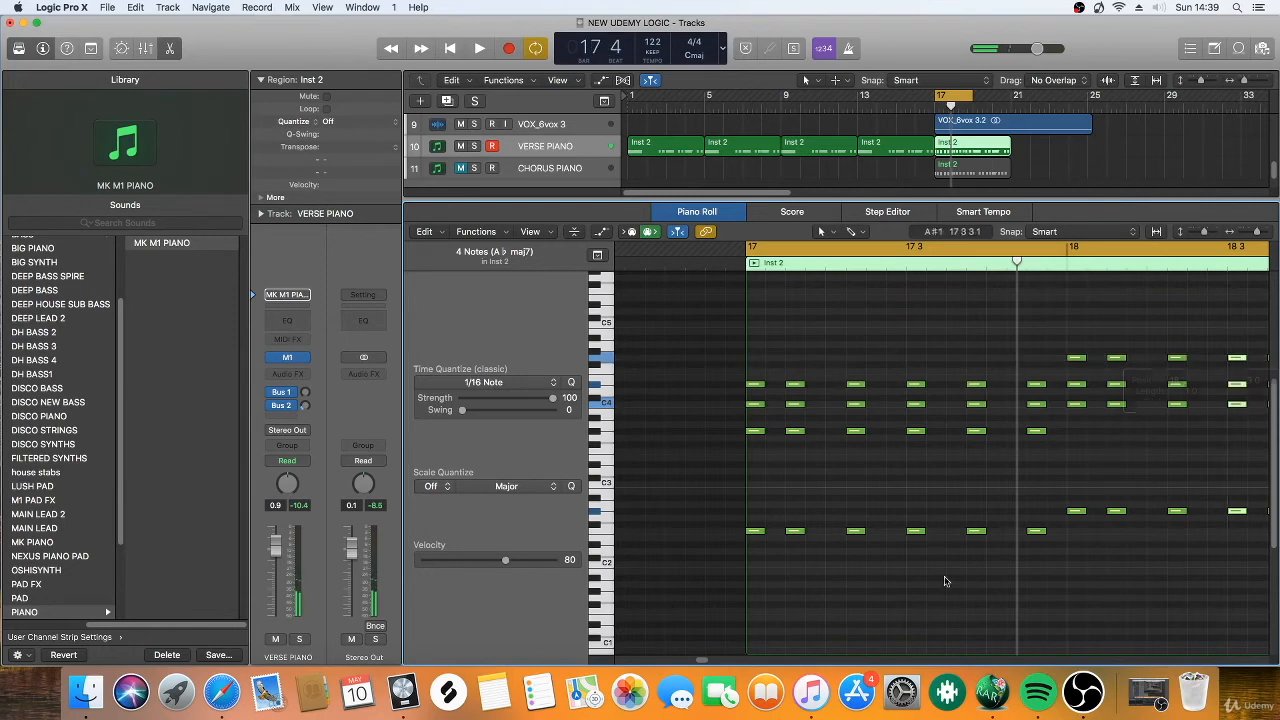
{"action": "left_click_drag", "start_coordinate": [700, 660], "coordinate": [714, 658]}
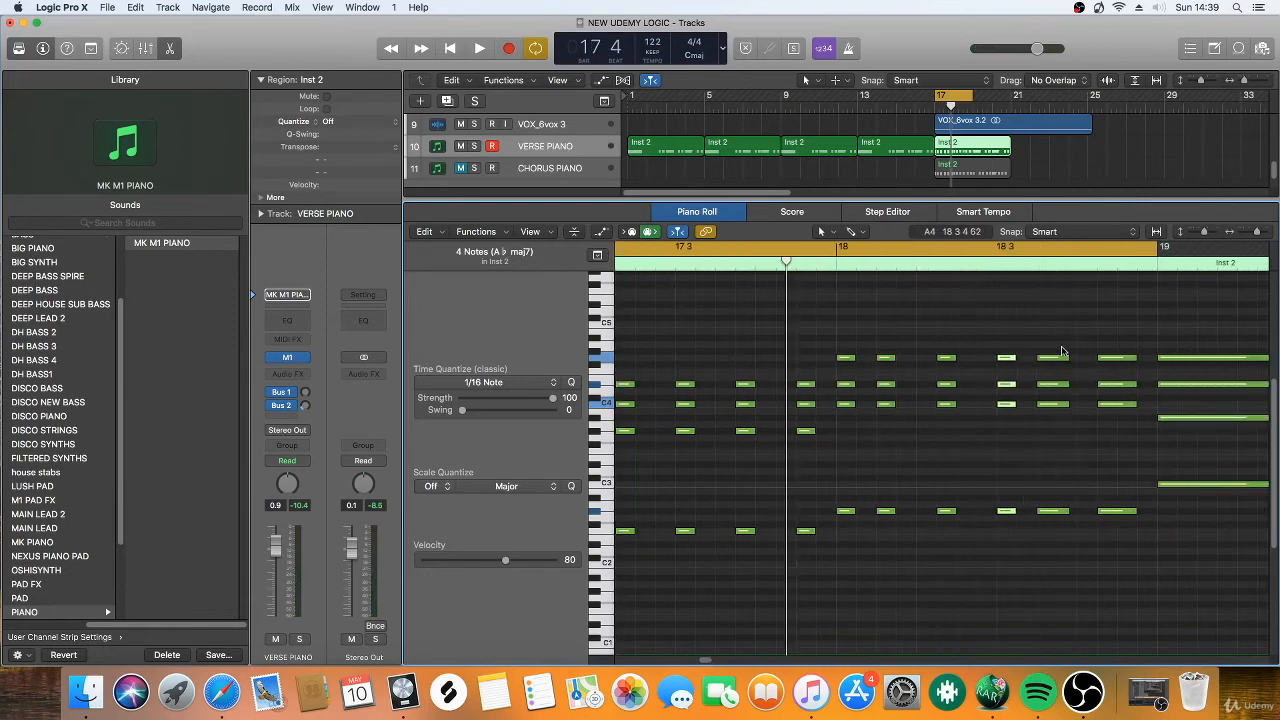
{"action": "key", "text": "space"}
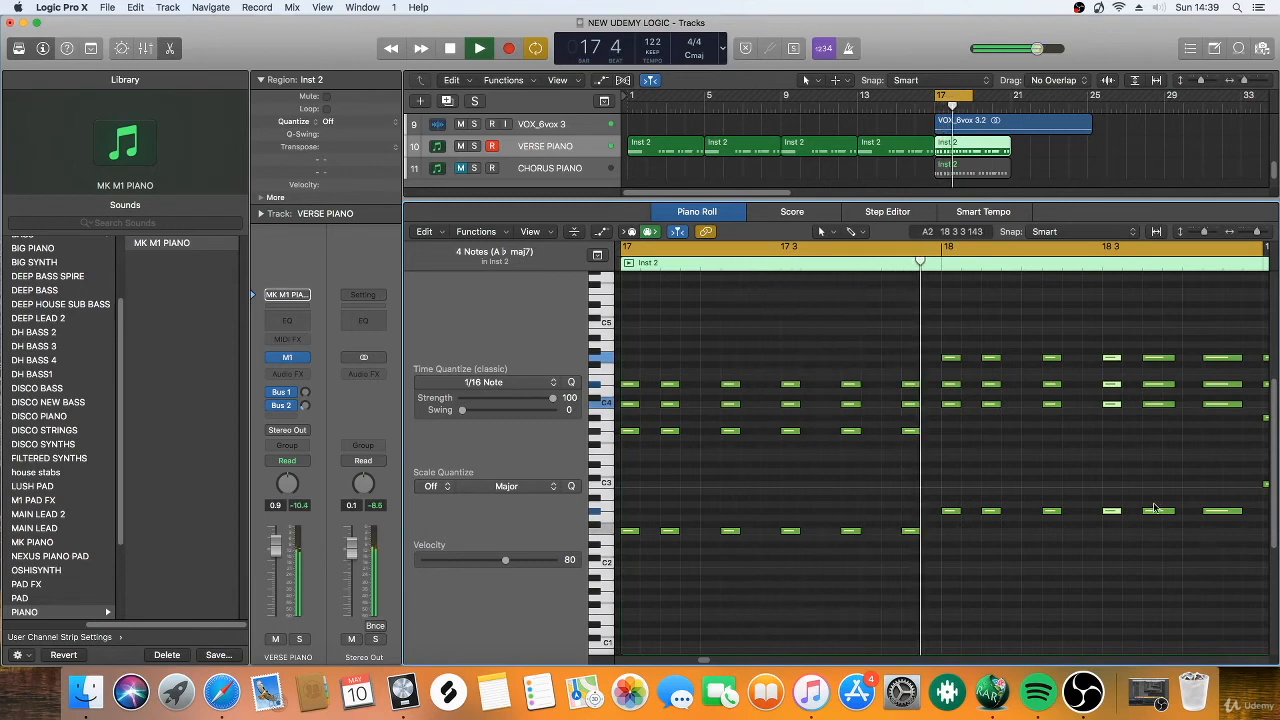
{"action": "key", "text": "space"}
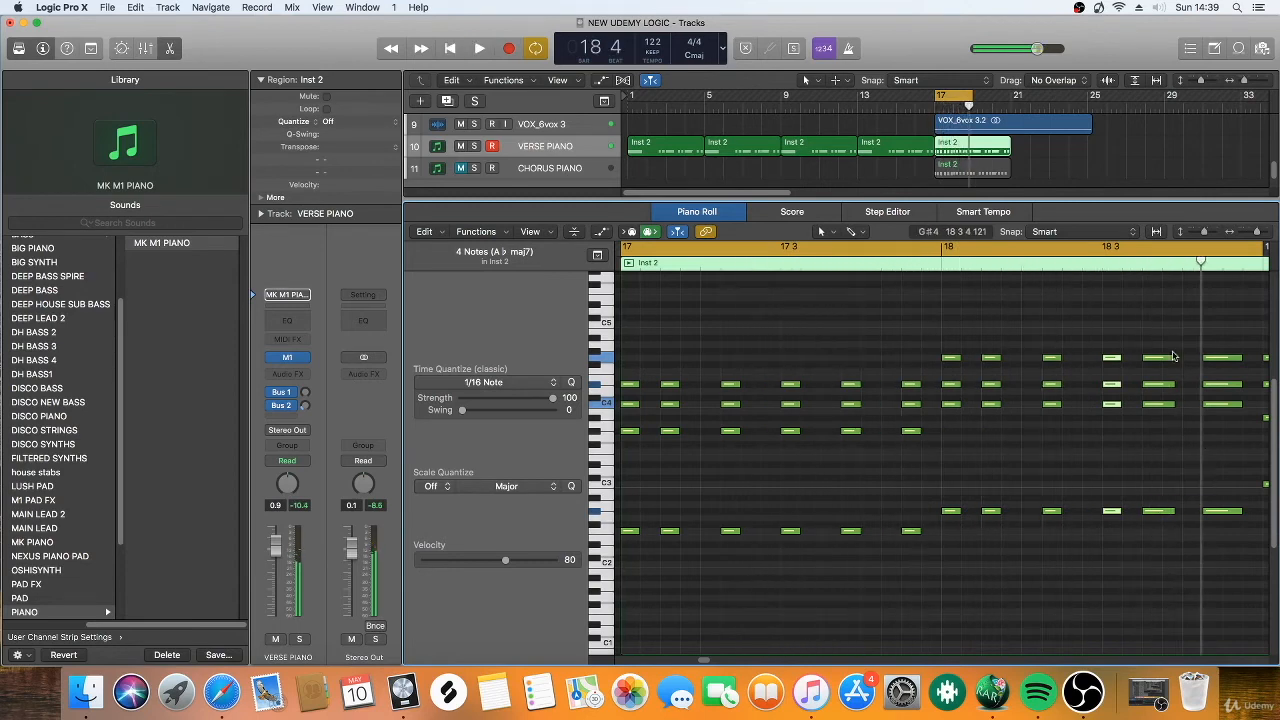
Shorten the fifth chord of bar 18 by starting it a sixteenth note later, and play the bar back.
{"action": "left_click_drag", "start_coordinate": [1168, 332], "coordinate": [1146, 564]}
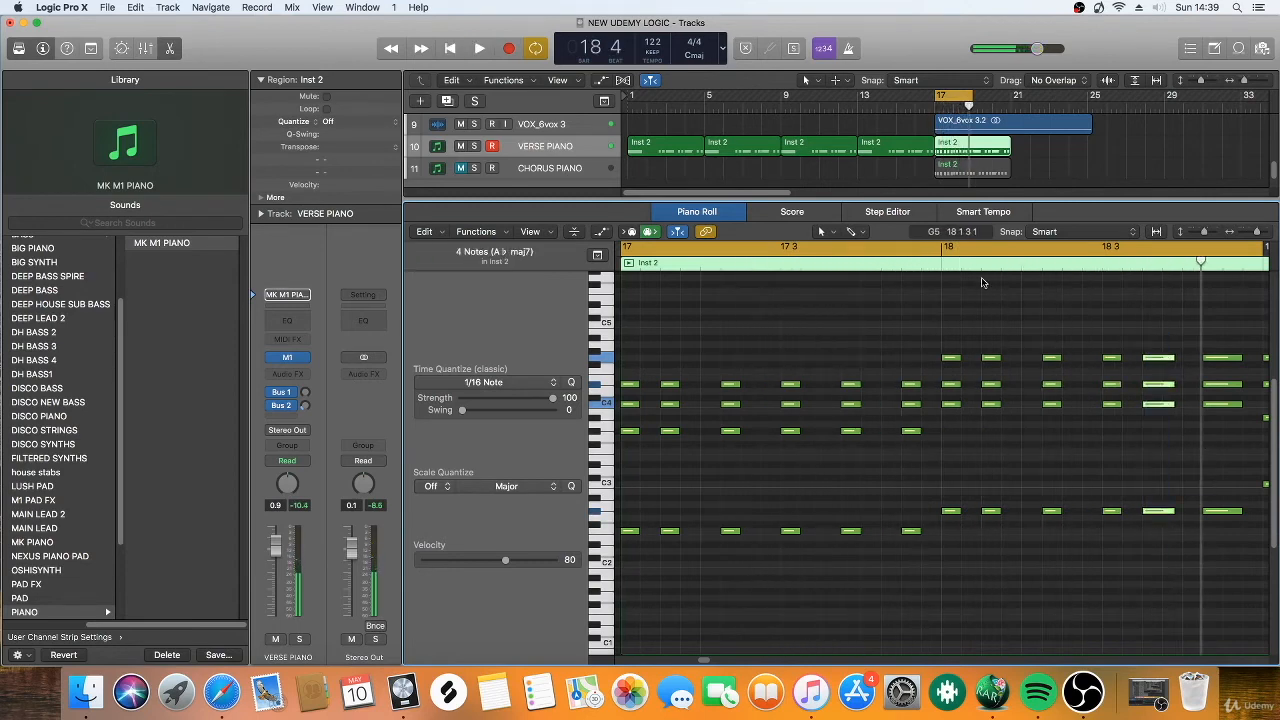
{"action": "double_click", "coordinate": [932, 266]}
{"action": "key", "text": "space"}
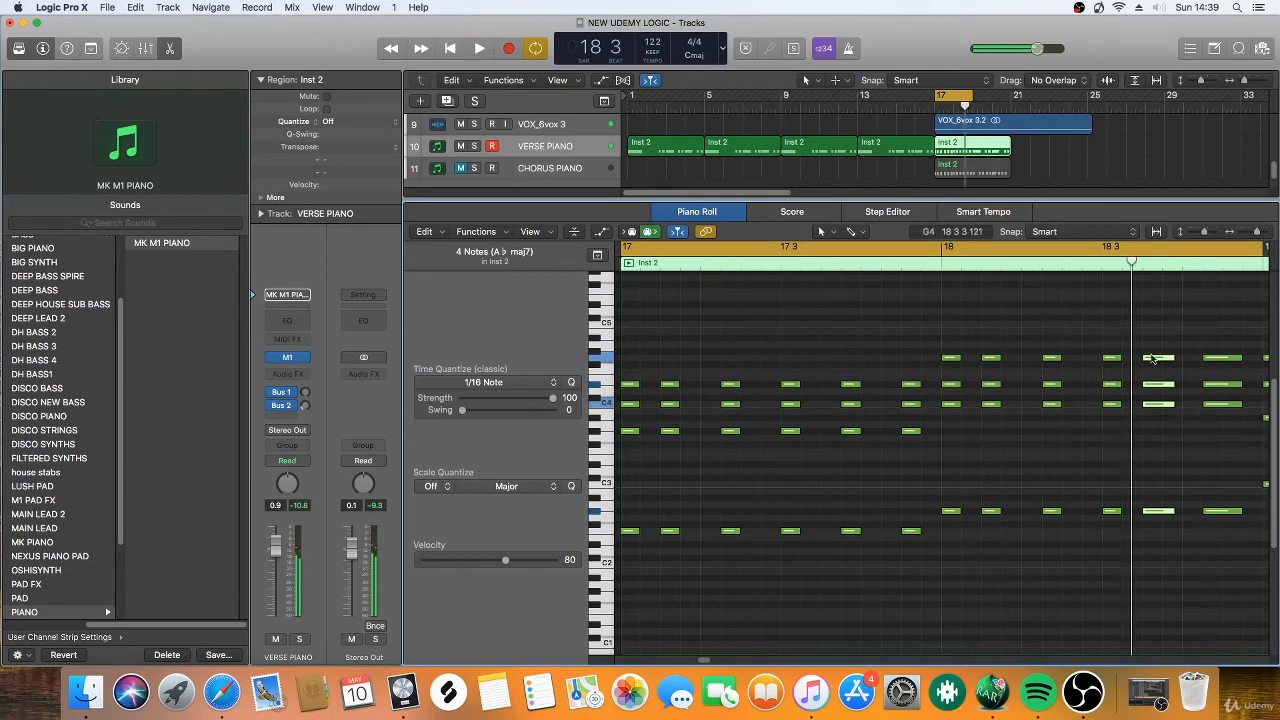
{"action": "left_click_drag", "start_coordinate": [1147, 359], "coordinate": [1164, 359]}
{"action": "double_click", "coordinate": [932, 266]}
{"action": "key", "text": "space"}
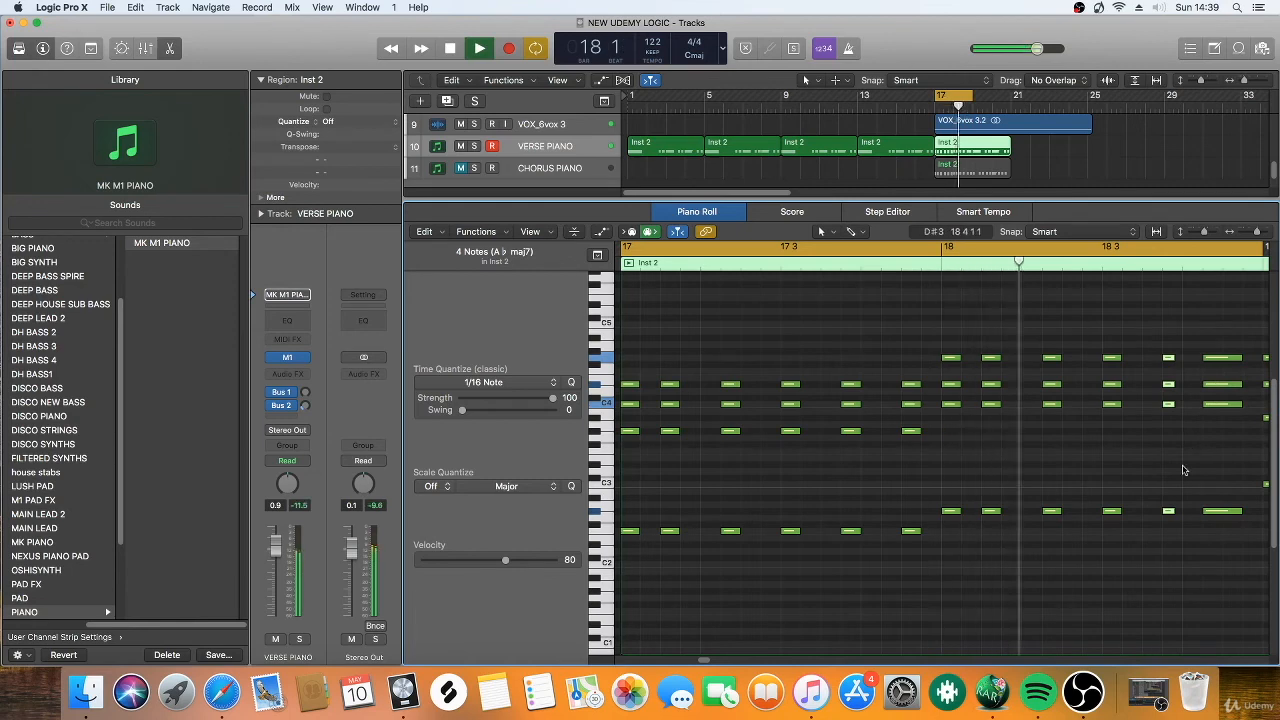
{"action": "key", "text": "space"}
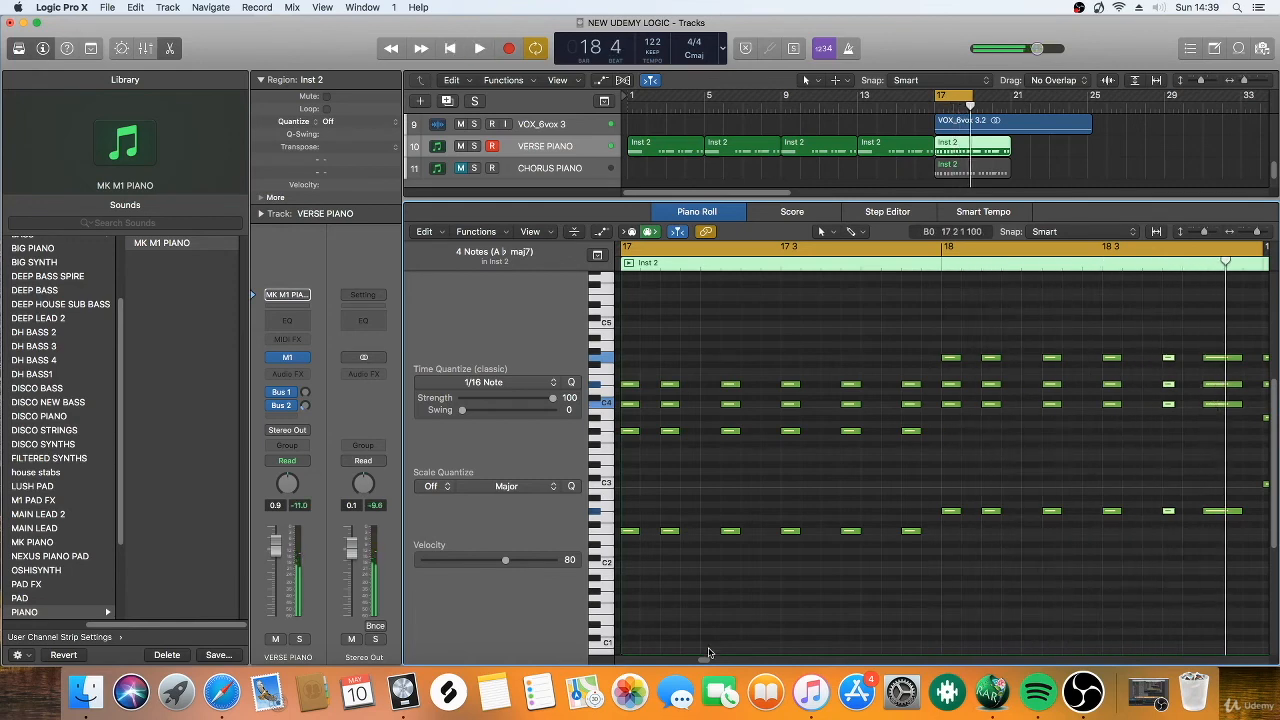
Shorten the last chord of bar 18 by starting it a sixteenth note later, and play back bars 17 and 18.
{"action": "scroll", "coordinate": [708, 655], "scroll_direction": "right", "scroll_amount": 5}
{"action": "left_click_drag", "start_coordinate": [975, 342], "coordinate": [990, 546]}
{"action": "left_click_drag", "start_coordinate": [975, 357], "coordinate": [996, 357]}
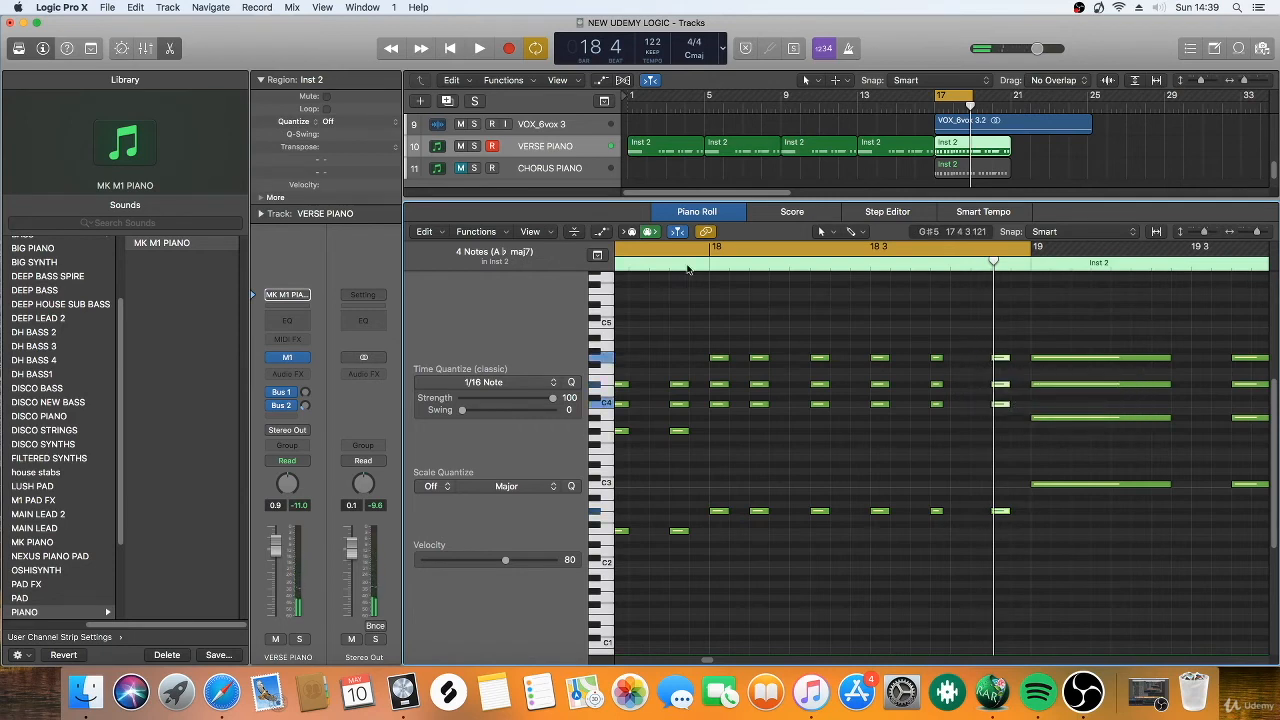
{"action": "double_click", "coordinate": [689, 258]}
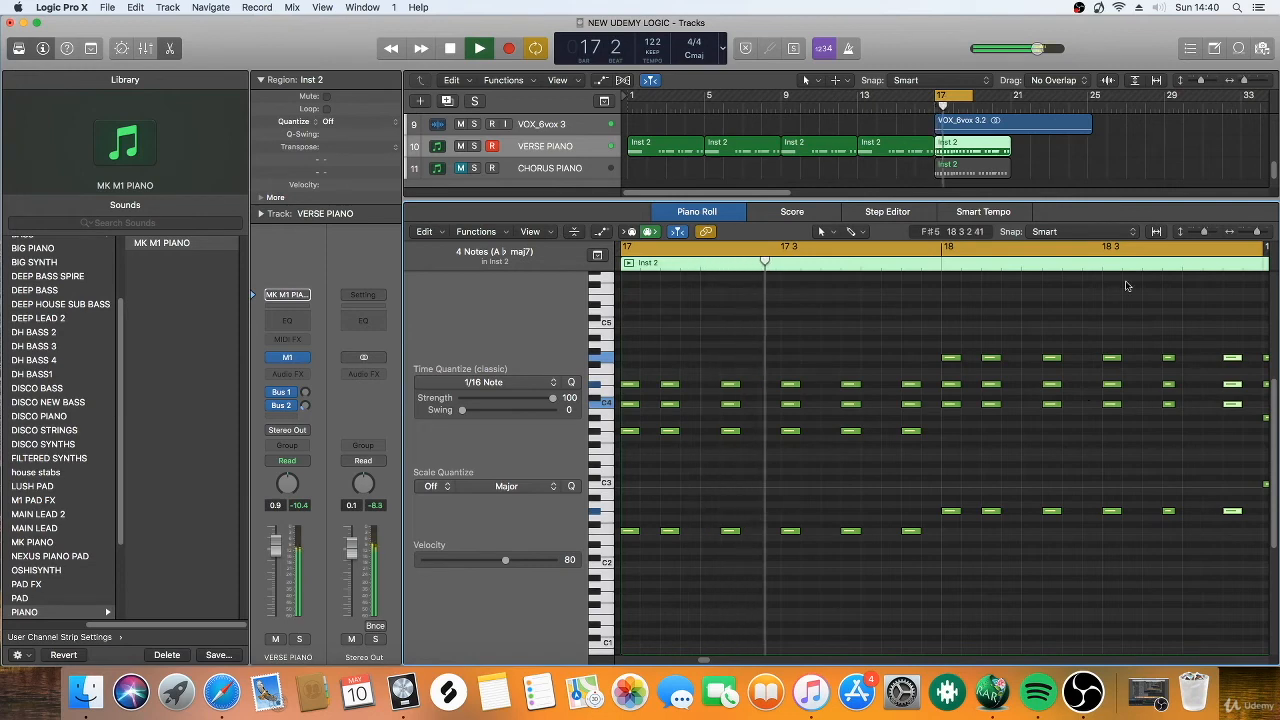
{"action": "key", "text": "space"}
{"action": "left_click_drag", "start_coordinate": [1259, 234], "coordinate": [1257, 234]}
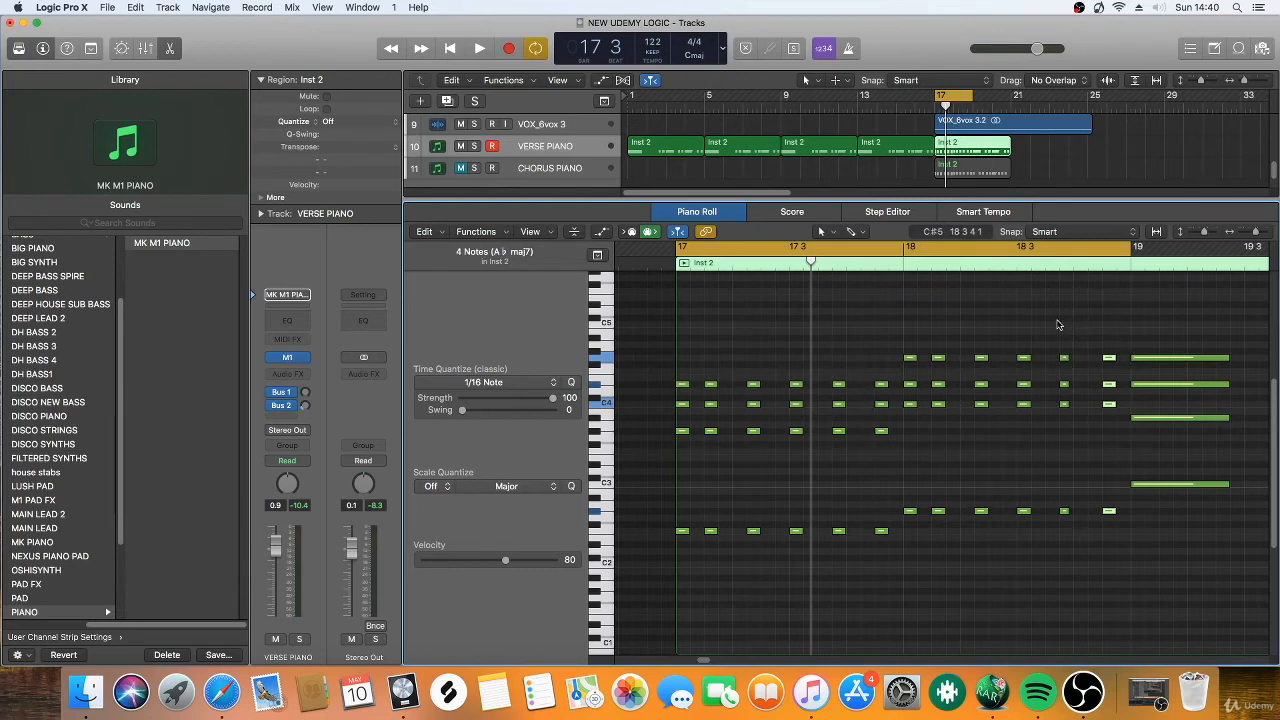
{"action": "key", "text": "space"}
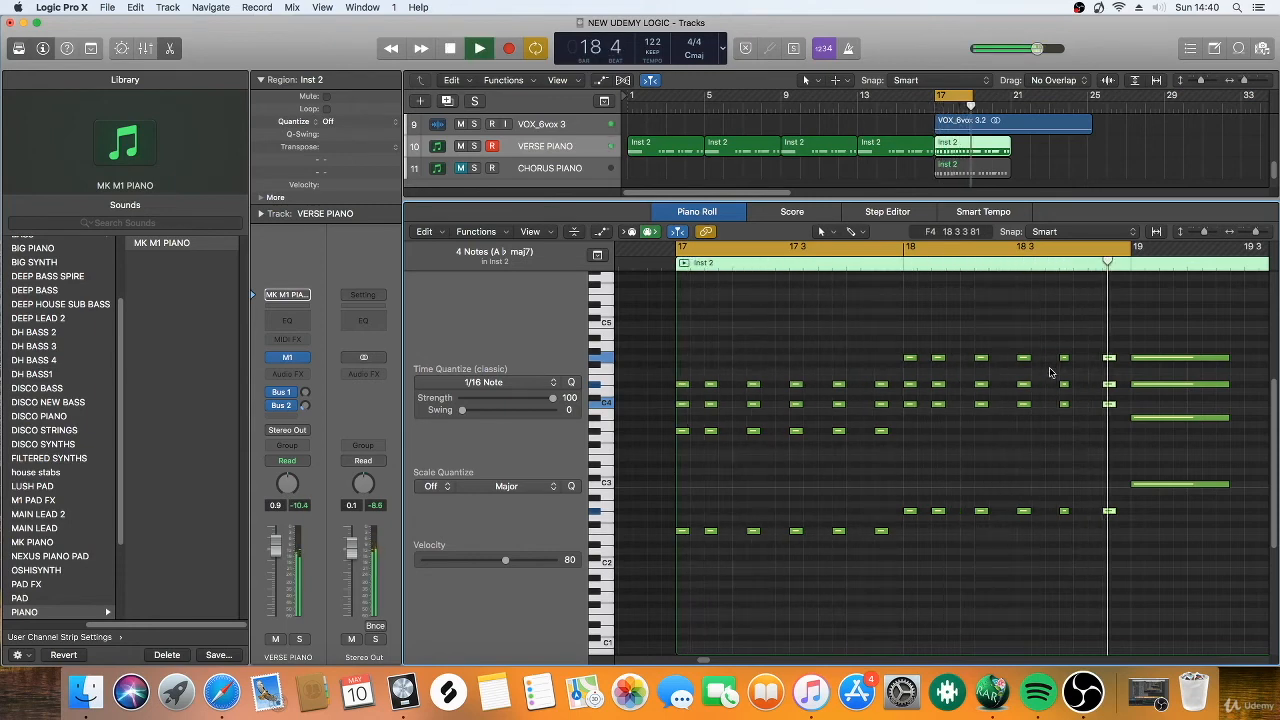
{"action": "key", "text": "space"}
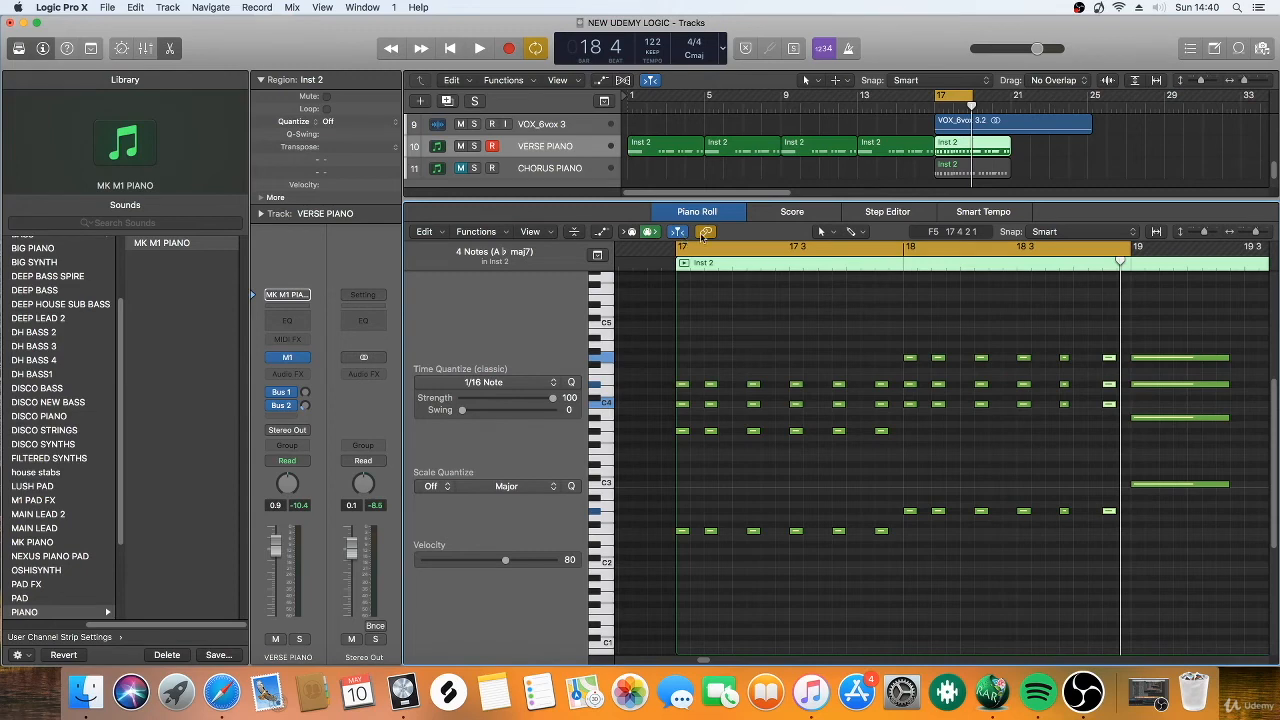
Close the note editor and set the cycle range from bar 17 to bar 41.
{"action": "left_click", "coordinate": [671, 212]}
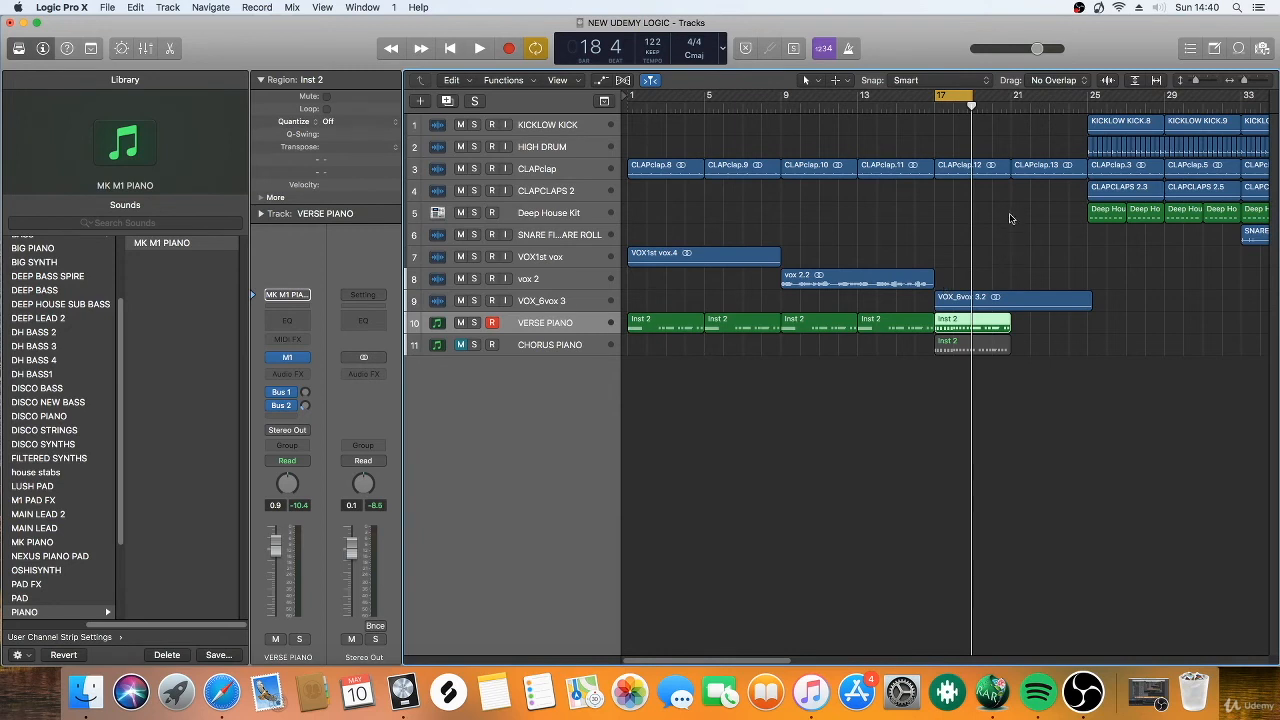
{"action": "left_click_drag", "start_coordinate": [1245, 82], "coordinate": [1241, 82]}
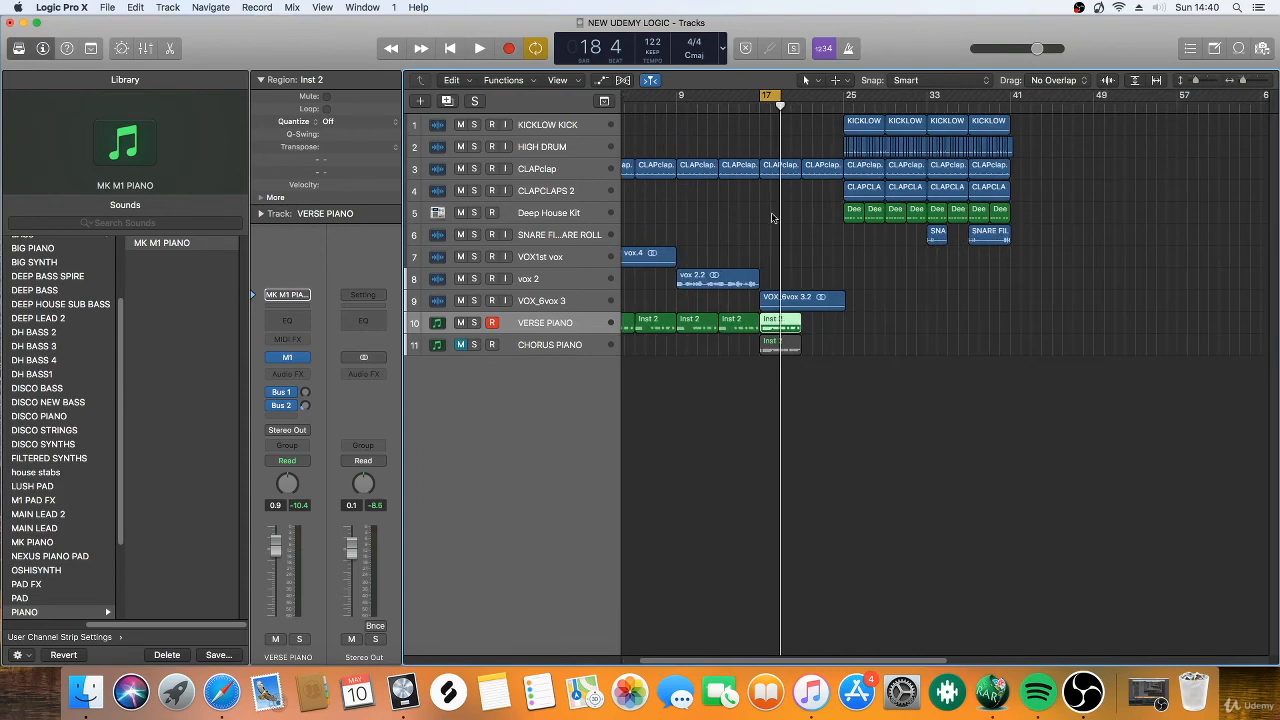
{"action": "left_click_drag", "start_coordinate": [781, 100], "coordinate": [1017, 100]}
{"action": "left_click_drag", "start_coordinate": [760, 97], "coordinate": [600, 110]}
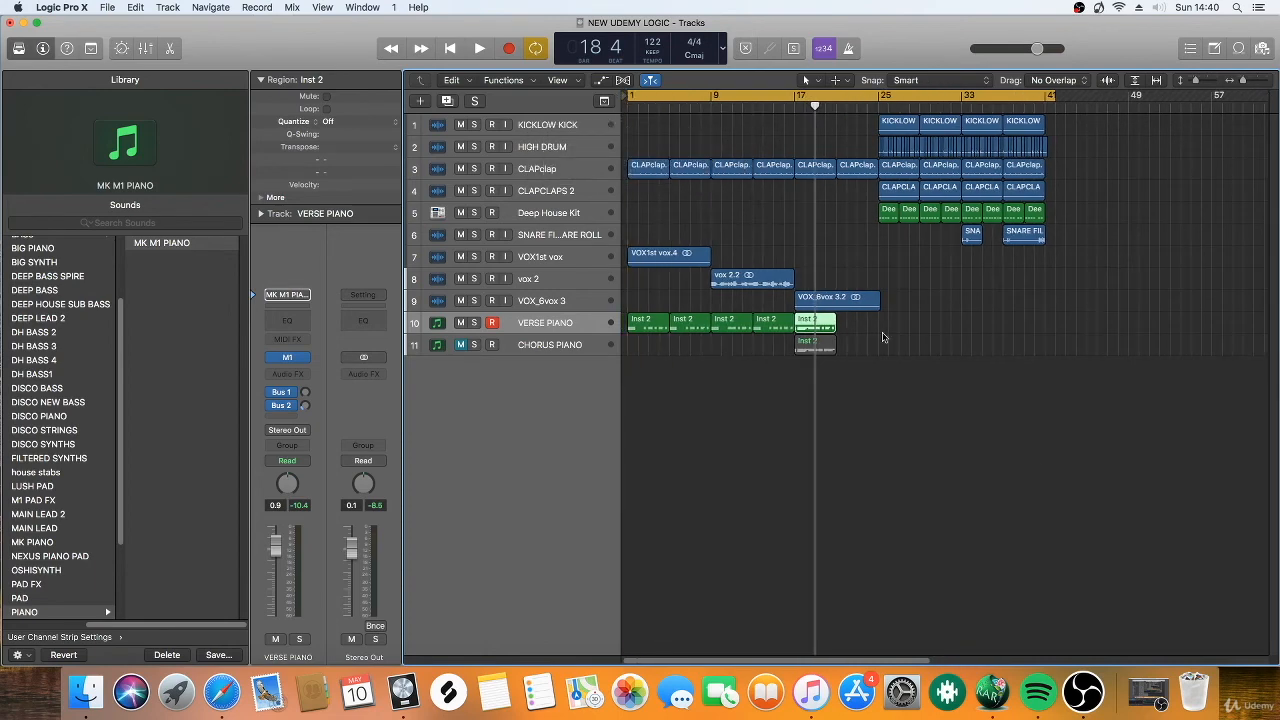
{"action": "left_click", "coordinate": [672, 97]}
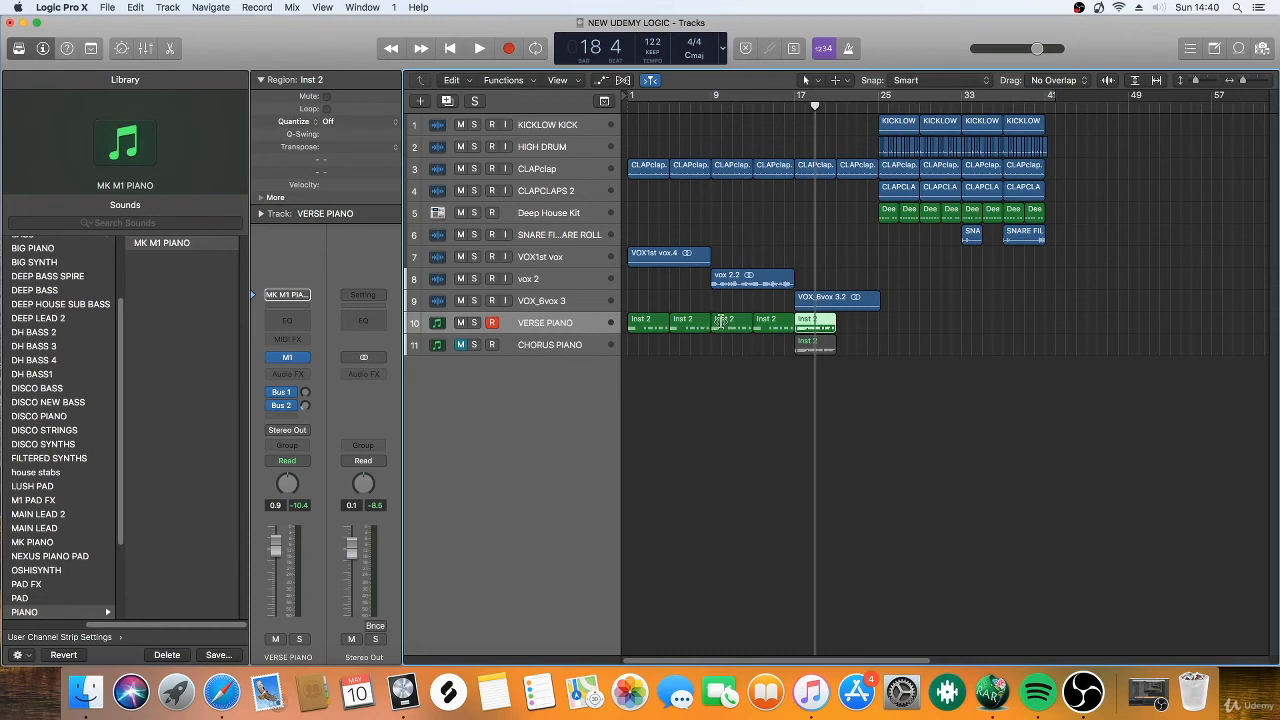
{"action": "left_click_drag", "start_coordinate": [800, 97], "coordinate": [1060, 133]}
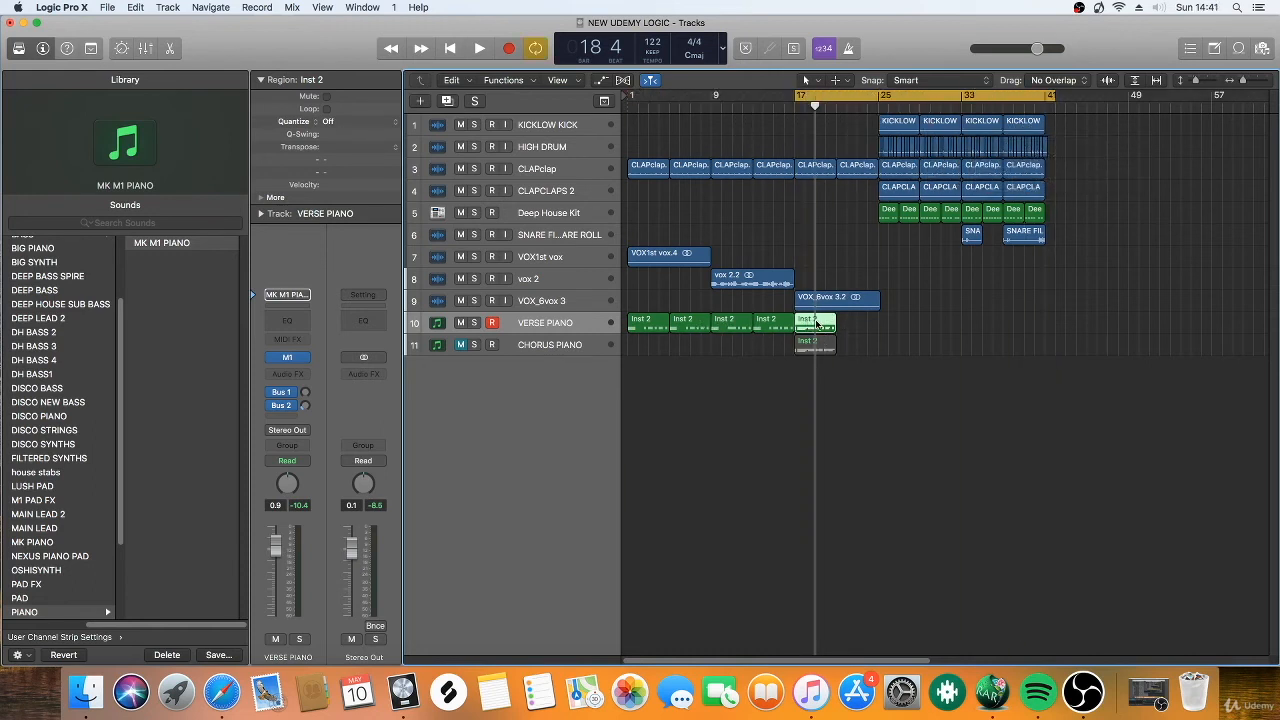
Delete the VERSE PIANO region that starts at bar 17.
{"action": "left_click_drag", "start_coordinate": [816, 322], "coordinate": [860, 332]}
{"action": "left_click_drag", "start_coordinate": [1244, 79], "coordinate": [1247, 83]}
{"action": "left_click_drag", "start_coordinate": [944, 332], "coordinate": [822, 321]}
{"action": "key", "text": "BackSpace"}
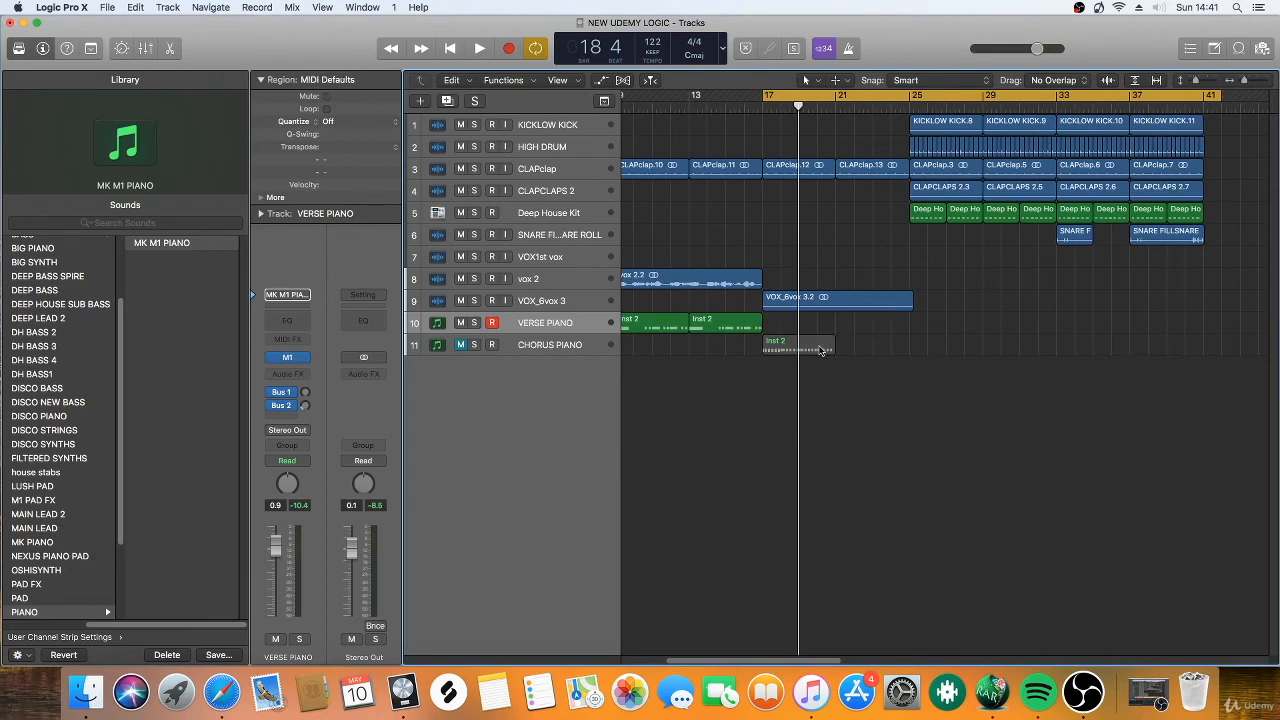
Unmute the CHORUS PIANO track and copy its region end to end from bar 17 up to bar 41.
{"action": "left_click", "coordinate": [460, 345]}
{"action": "left_click_drag", "start_coordinate": [792, 352], "coordinate": [943, 355]}
{"action": "left_click", "coordinate": [988, 353]}
{"action": "left_click_drag", "start_coordinate": [938, 358], "coordinate": [1075, 358]}
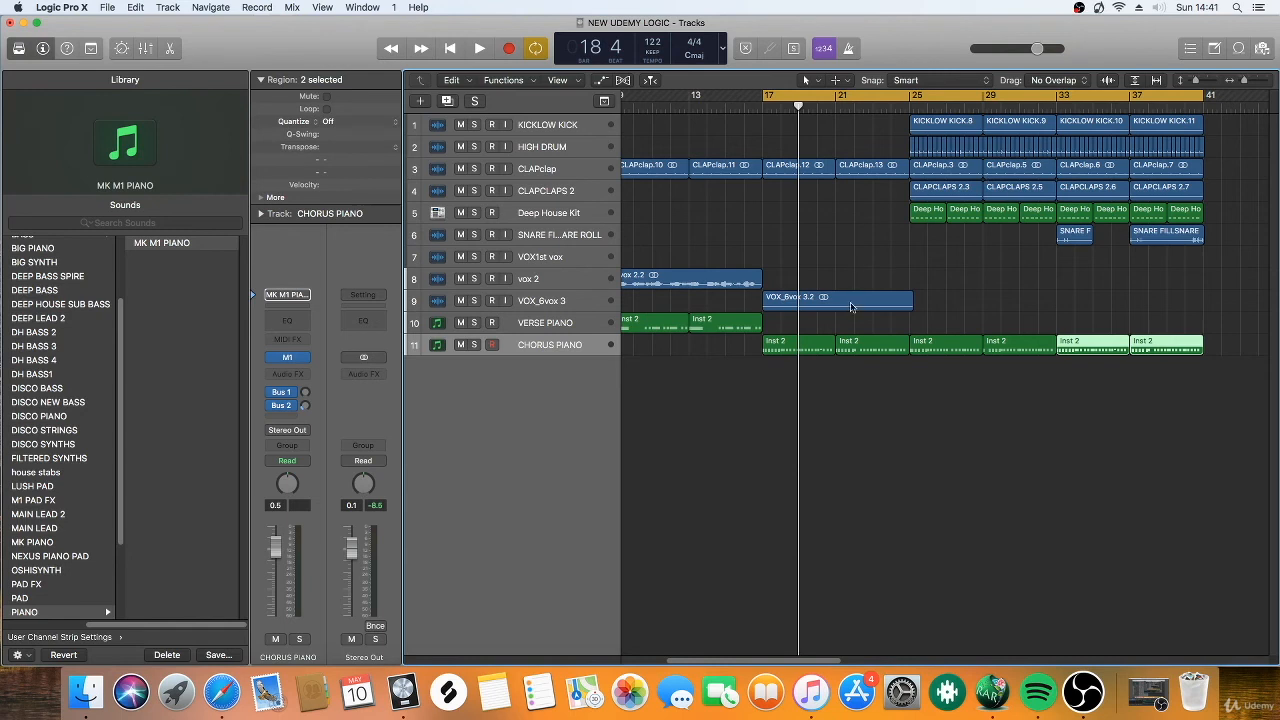
Play back the arrangement from bar 17 to bar 41, and extend the cycle range back to bar 1.
{"action": "key", "text": "space"}
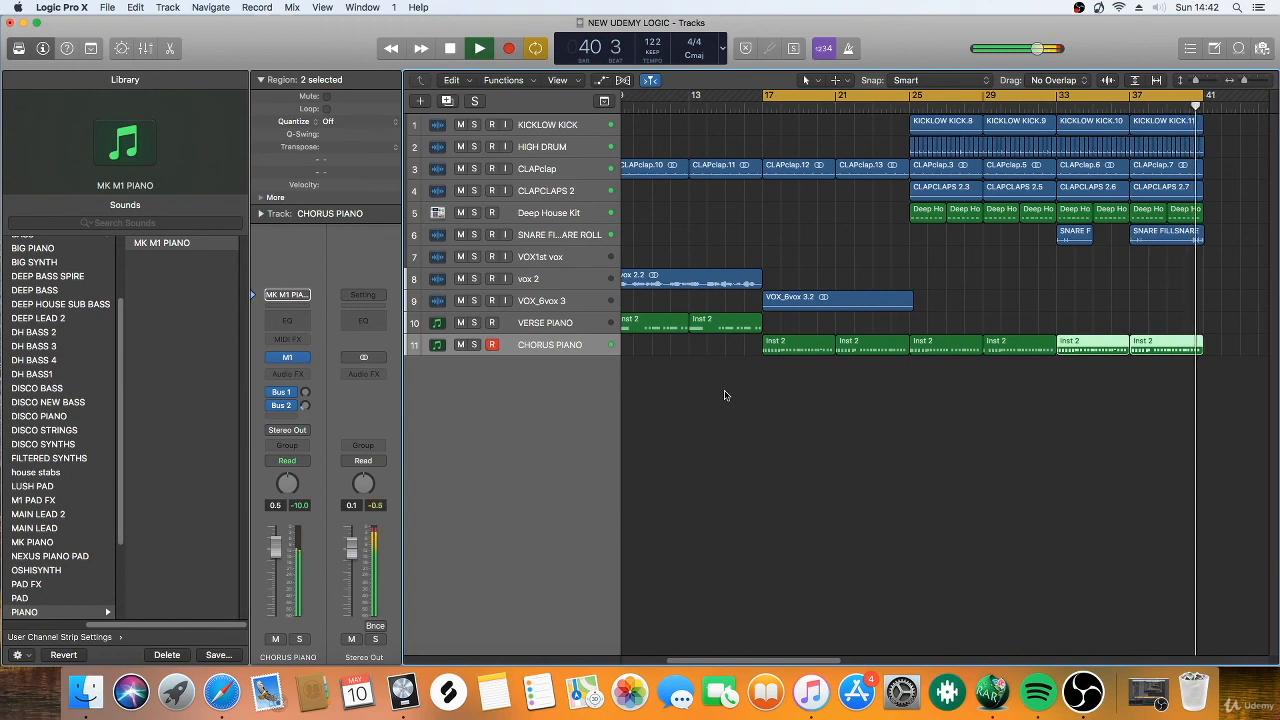
{"action": "key", "text": "space"}
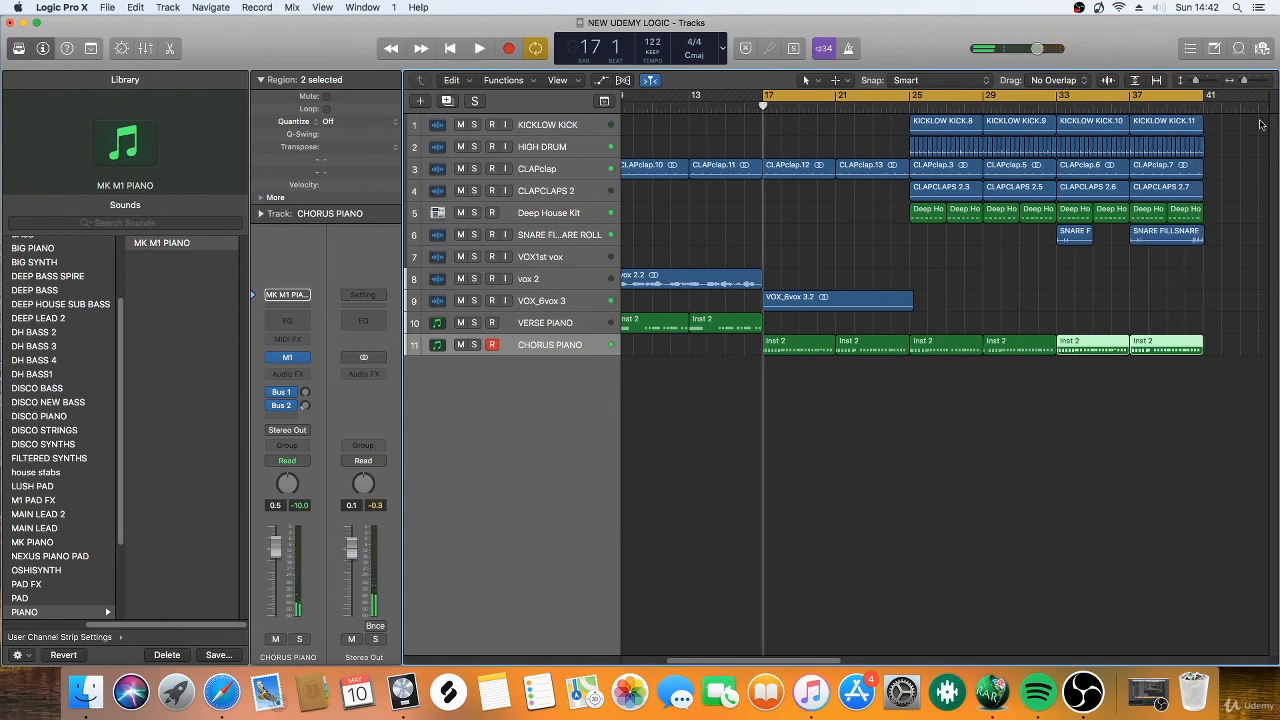
{"action": "left_click_drag", "start_coordinate": [1246, 82], "coordinate": [1238, 78]}
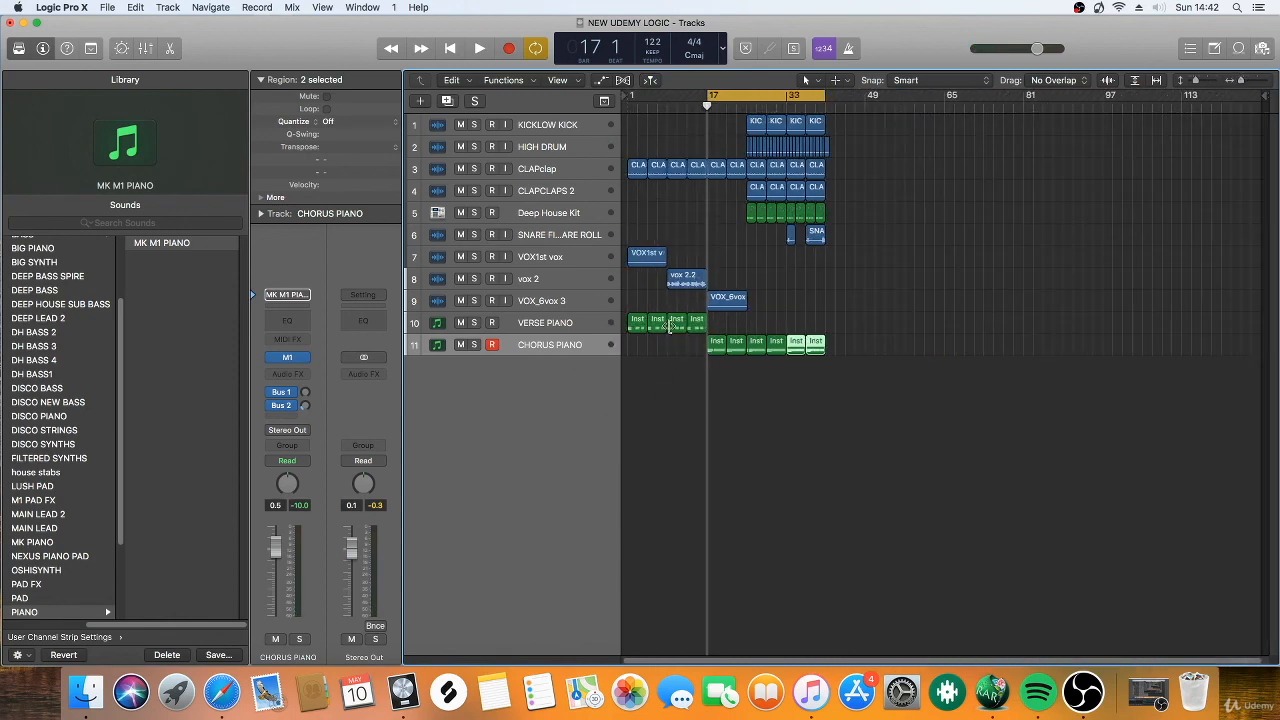
{"action": "left_click_drag", "start_coordinate": [706, 97], "coordinate": [459, 96]}
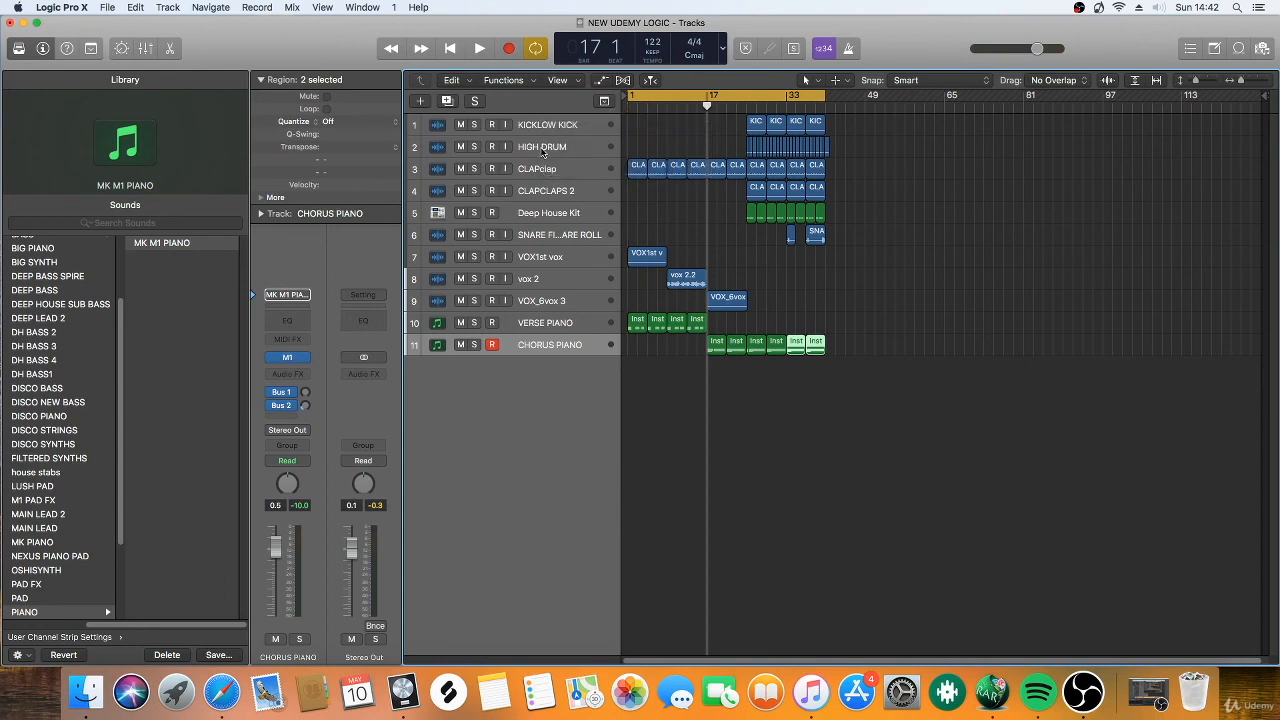